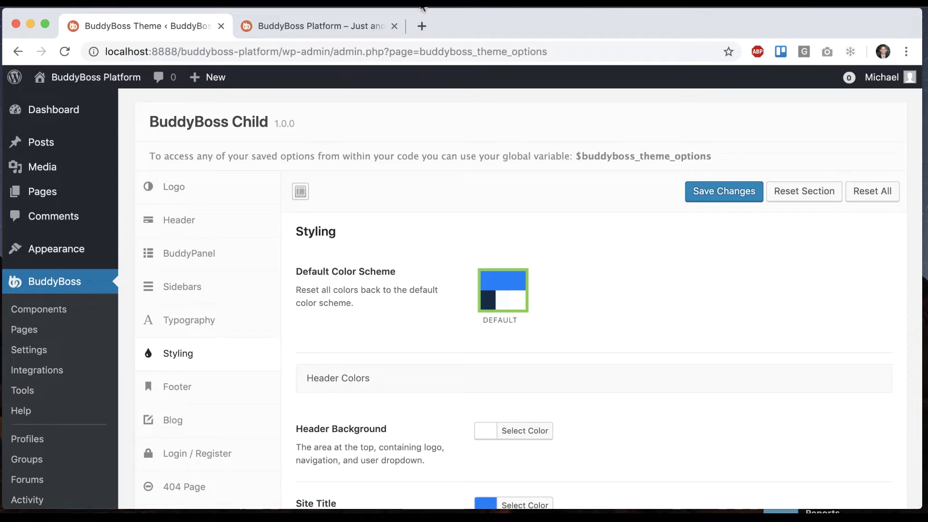
- Look over the front-end Members page and the account menu, then go back to the theme options
{"action": "scroll", "coordinate": [301, 121], "scroll_direction": "down", "scroll_amount": 3}
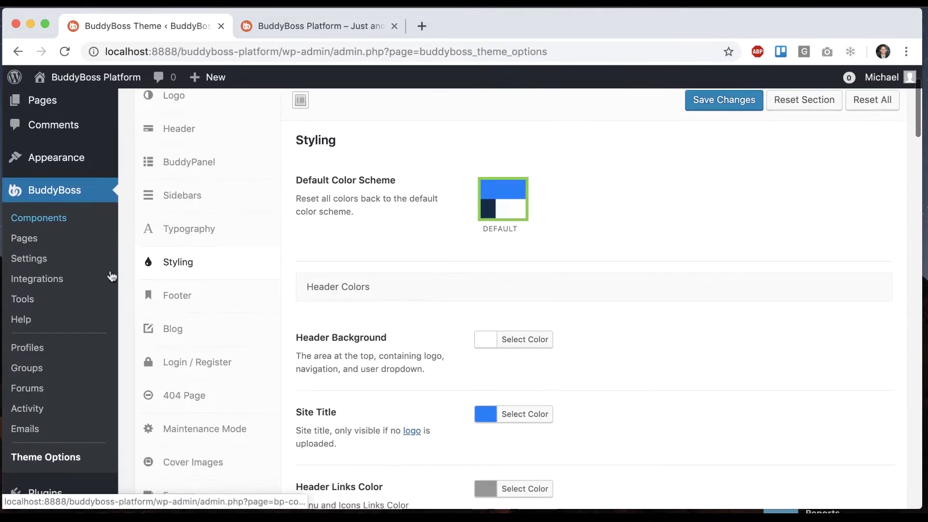
{"action": "scroll", "coordinate": [187, 271], "scroll_direction": "up", "scroll_amount": 3}
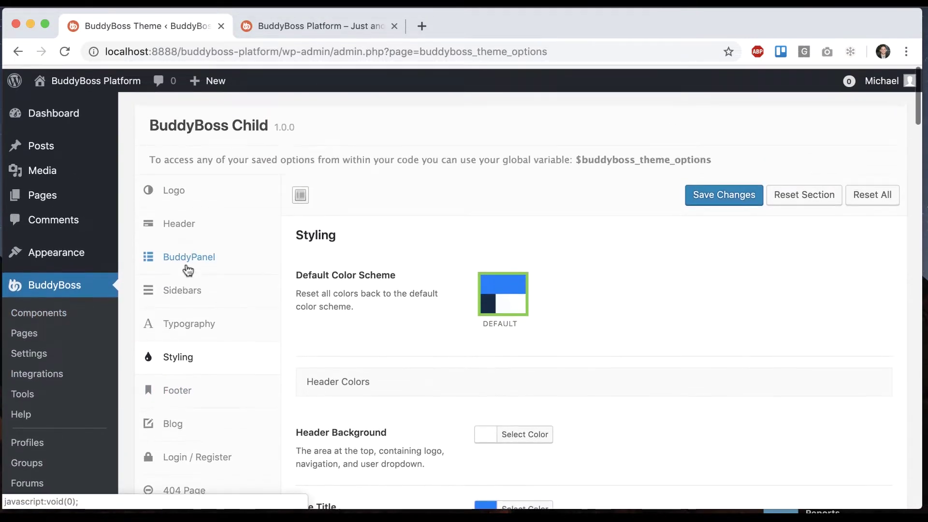
{"action": "left_click", "coordinate": [314, 24]}
{"action": "scroll", "coordinate": [658, 210], "scroll_direction": "up", "scroll_amount": 10}
{"action": "left_click", "coordinate": [764, 125]}
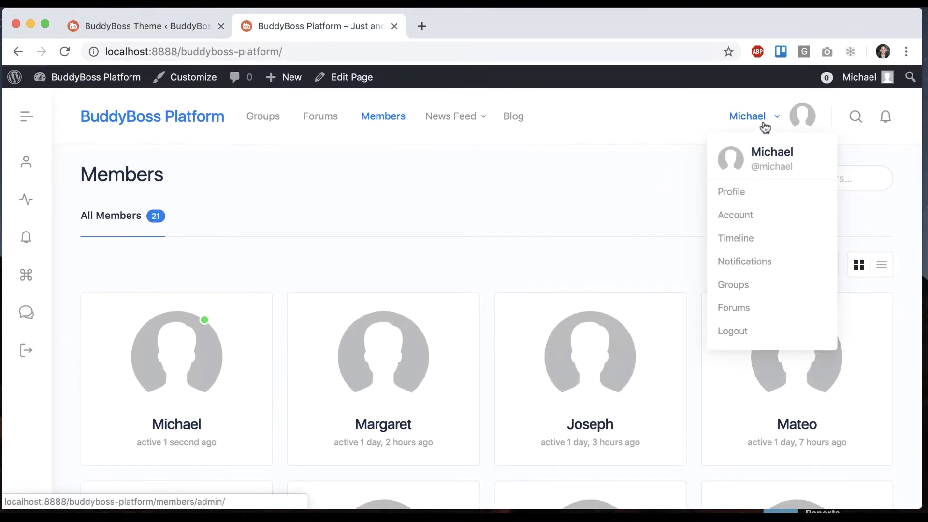
{"action": "left_click", "coordinate": [138, 25]}
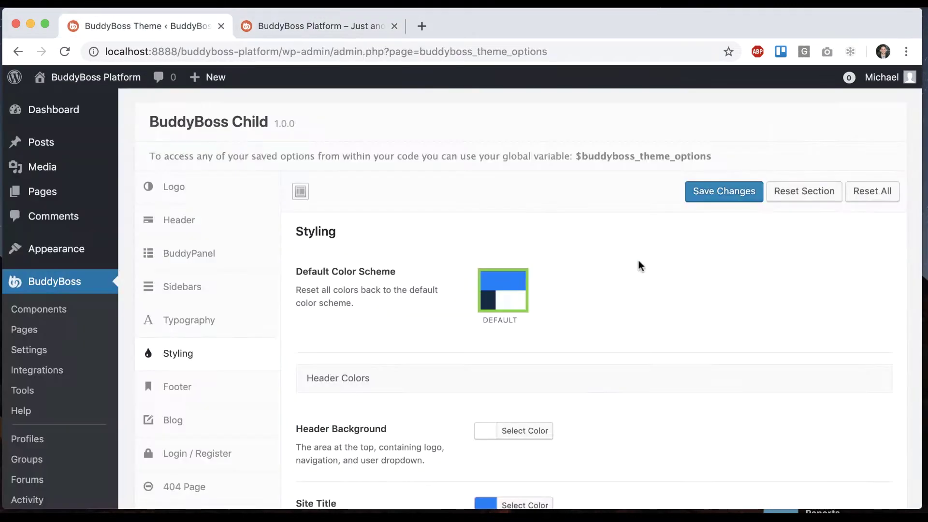
- Set the Header Background colour to red
{"action": "left_click_drag", "start_coordinate": [307, 272], "coordinate": [373, 310]}
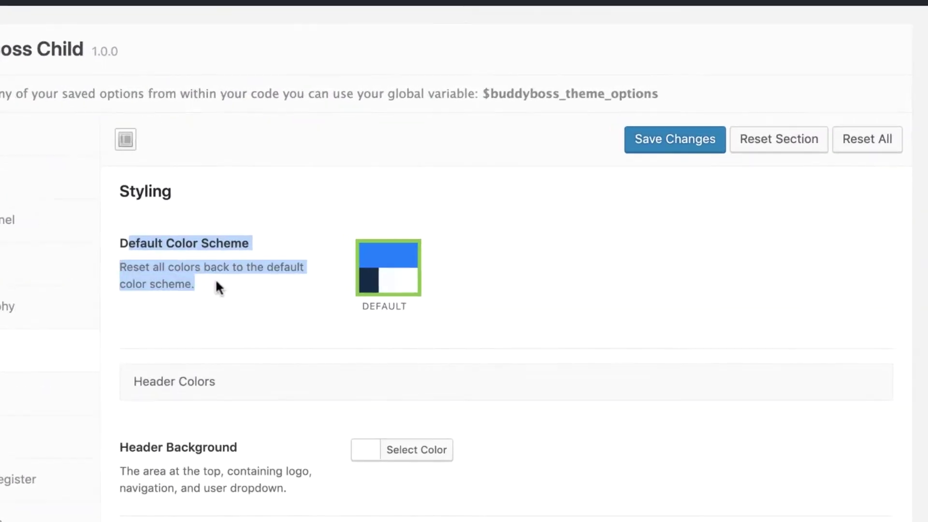
{"action": "scroll", "coordinate": [406, 312], "scroll_direction": "down", "scroll_amount": 1}
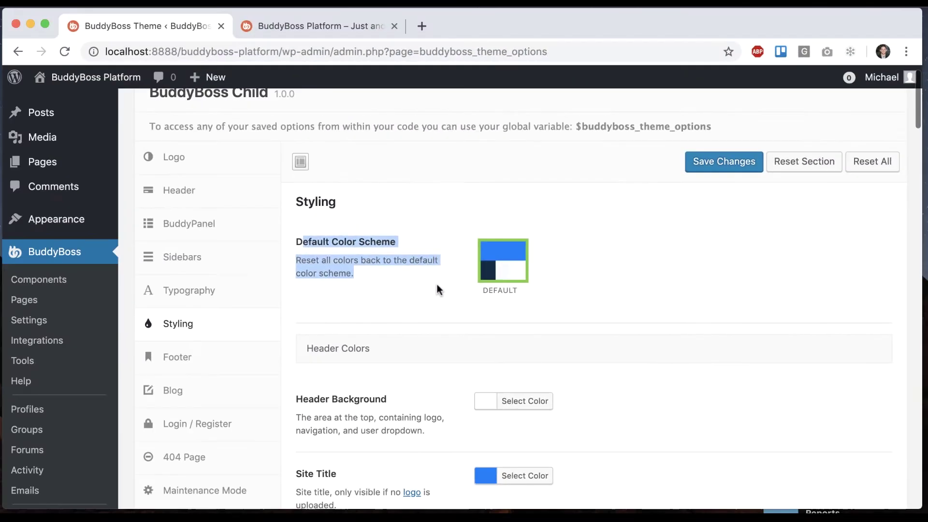
{"action": "left_click", "coordinate": [437, 289]}
{"action": "scroll", "coordinate": [437, 289], "scroll_direction": "down", "scroll_amount": 2}
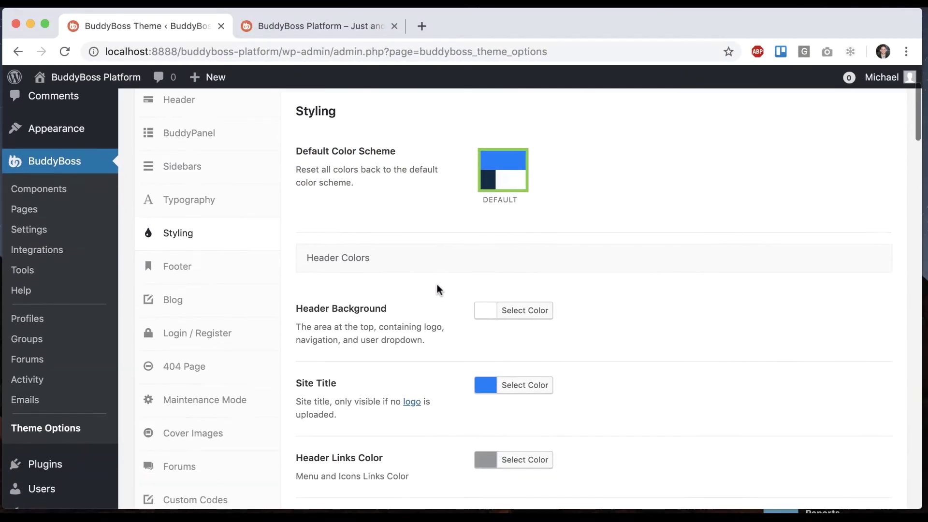
{"action": "left_click", "coordinate": [524, 311]}
{"action": "left_click", "coordinate": [642, 376]}
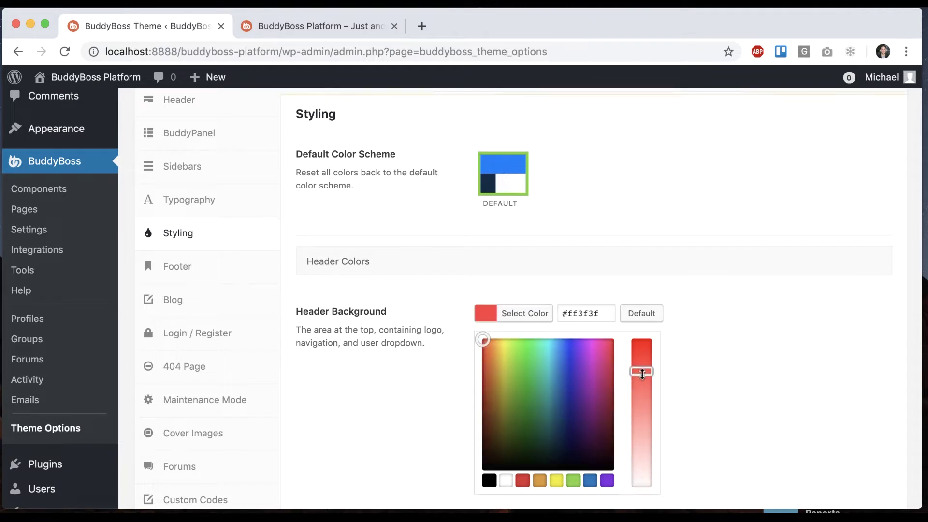
{"action": "left_click", "coordinate": [650, 303]}
- Make the Site Title green, save, and reload the Members page to view the header
{"action": "scroll", "coordinate": [443, 364], "scroll_direction": "down", "scroll_amount": 2}
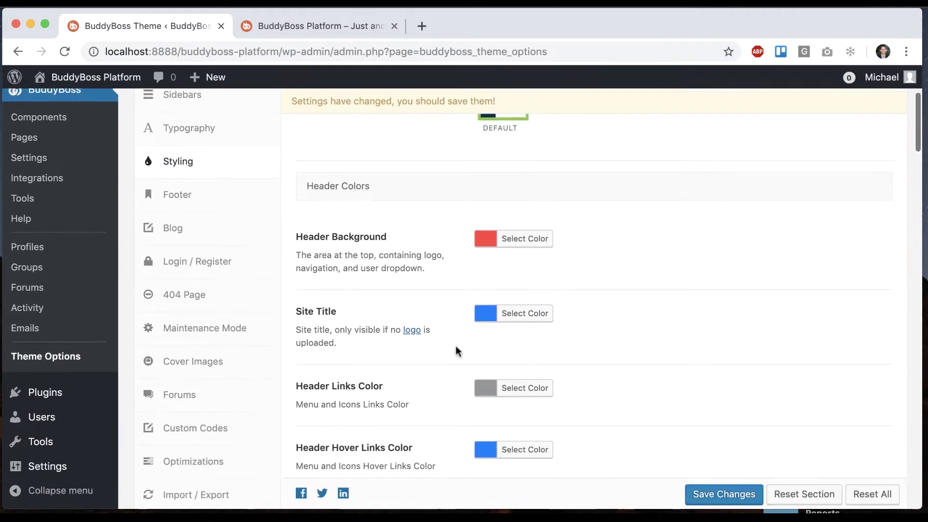
{"action": "left_click", "coordinate": [527, 313]}
{"action": "left_click", "coordinate": [533, 392]}
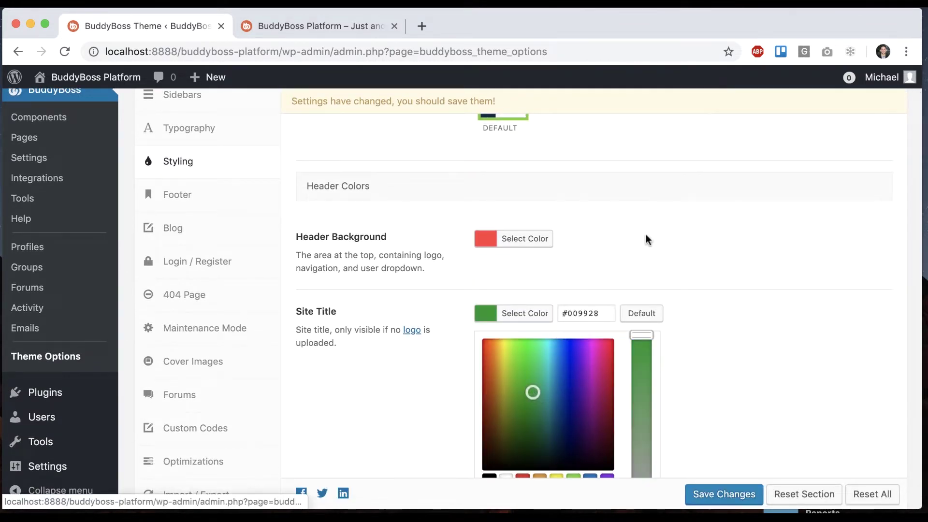
{"action": "left_click", "coordinate": [728, 395]}
{"action": "left_click", "coordinate": [723, 495]}
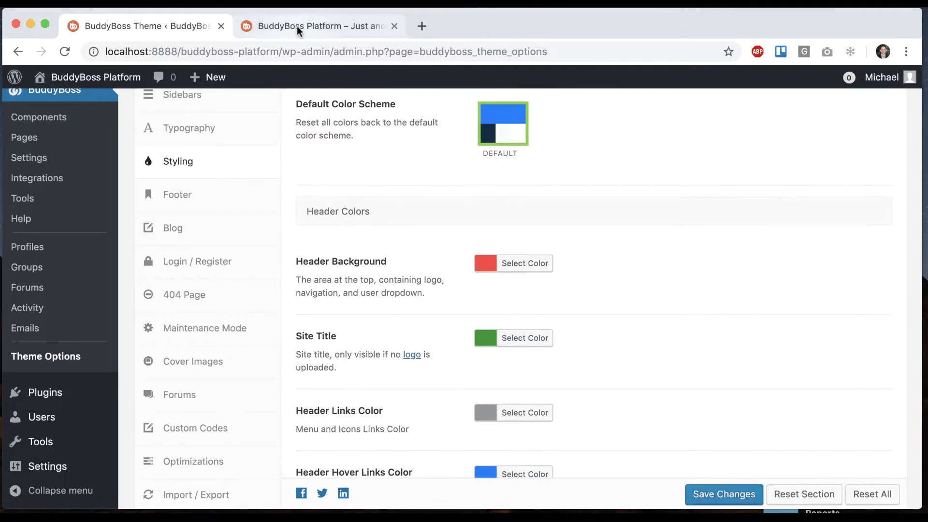
{"action": "left_click", "coordinate": [297, 25]}
{"action": "left_click", "coordinate": [66, 53]}
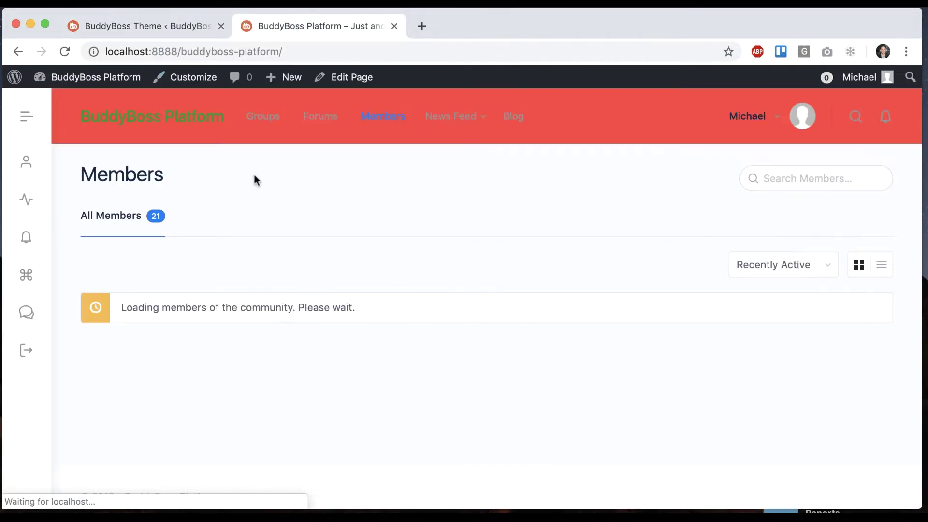
- Reset the Site Title colour to Default, save, and reload the Members page to check
{"action": "left_click", "coordinate": [187, 29]}
{"action": "scroll", "coordinate": [546, 254], "scroll_direction": "down", "scroll_amount": 1}
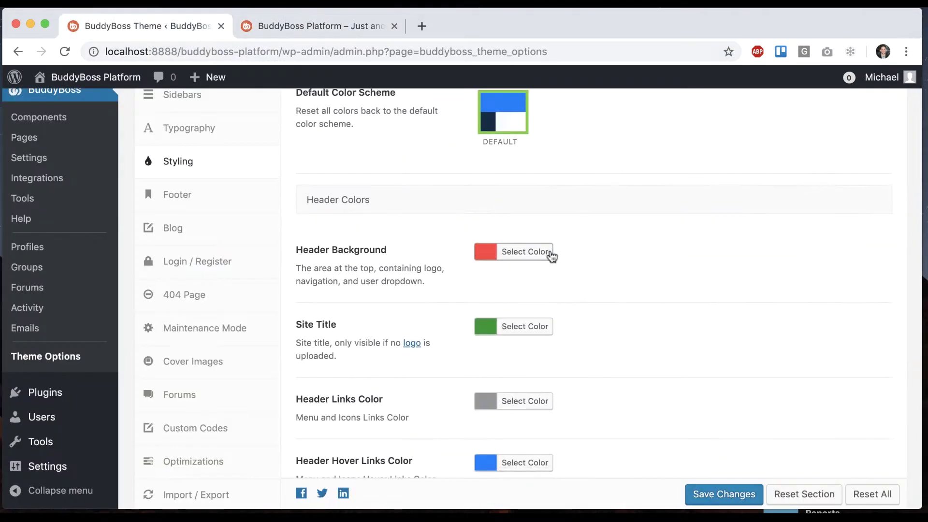
{"action": "left_click", "coordinate": [523, 294]}
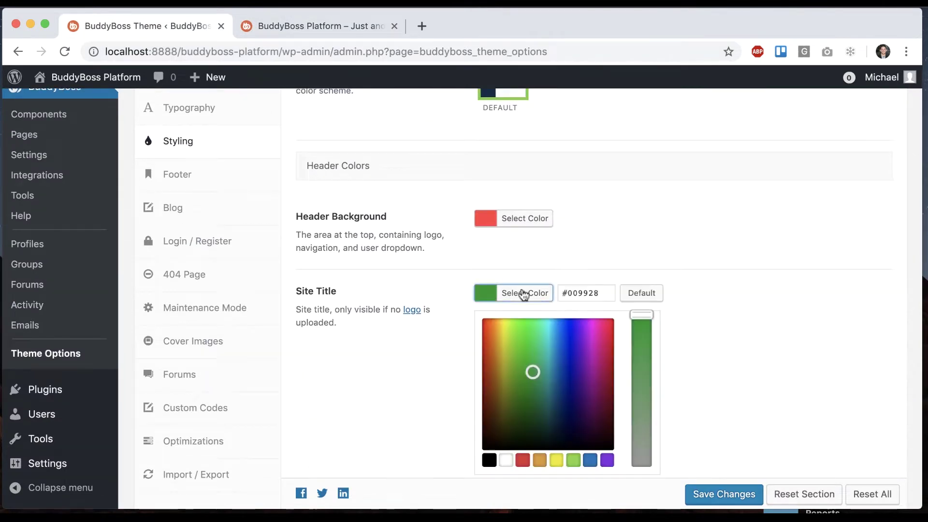
{"action": "left_click", "coordinate": [647, 293]}
{"action": "left_click", "coordinate": [714, 317]}
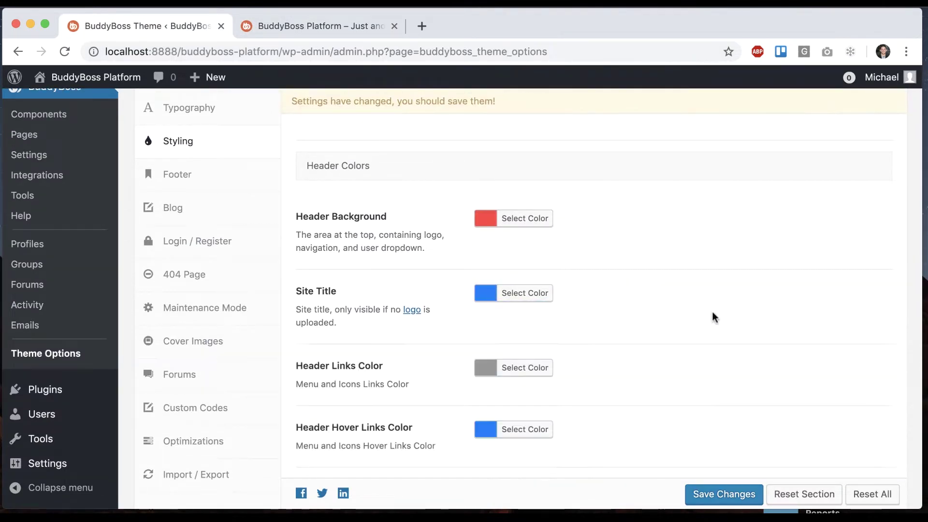
{"action": "left_click", "coordinate": [726, 489]}
{"action": "left_click", "coordinate": [321, 25]}
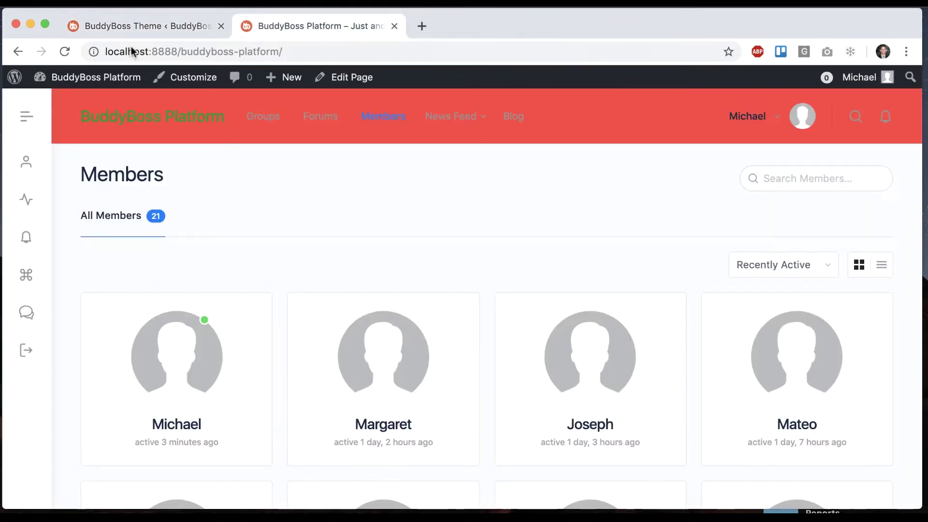
{"action": "left_click", "coordinate": [64, 52]}
- Apply the Default colour scheme preset in Theme Options
{"action": "left_click", "coordinate": [146, 25]}
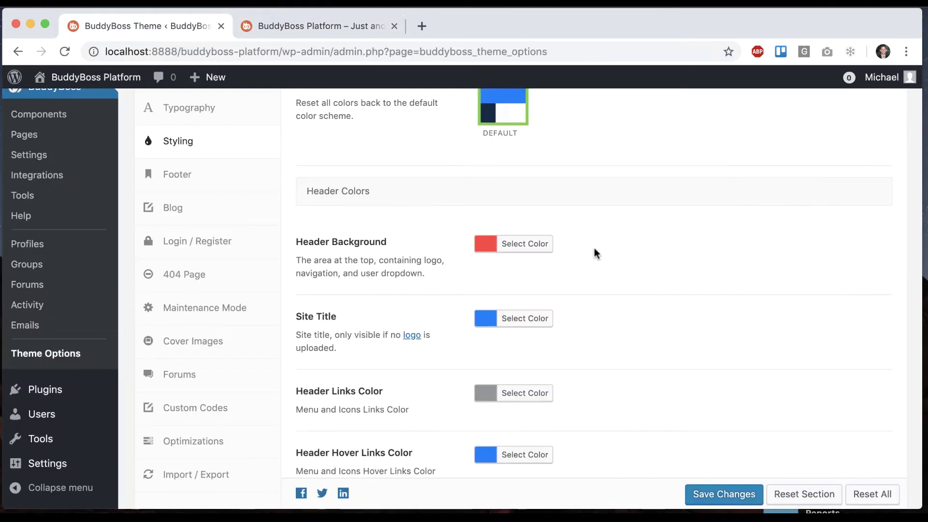
{"action": "scroll", "coordinate": [594, 248], "scroll_direction": "up", "scroll_amount": 2}
{"action": "scroll", "coordinate": [594, 248], "scroll_direction": "up", "scroll_amount": 1}
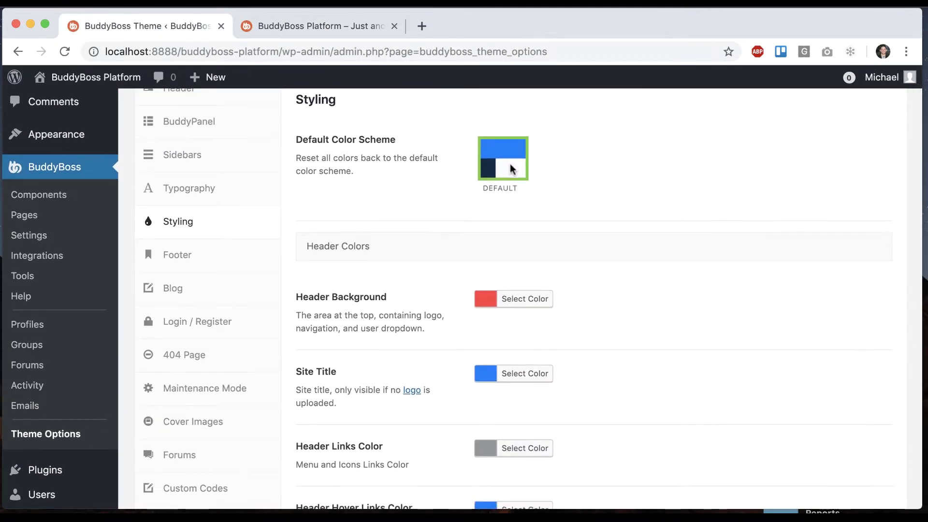
{"action": "left_click", "coordinate": [508, 157]}
- Confirm the default preset colours, save, and reload the Members page to verify the white header
{"action": "left_click", "coordinate": [567, 264]}
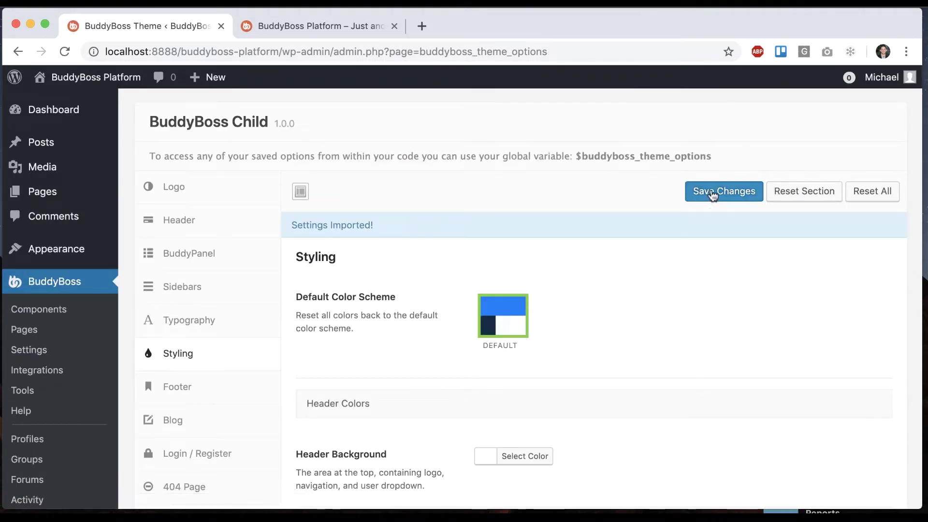
{"action": "left_click", "coordinate": [713, 192]}
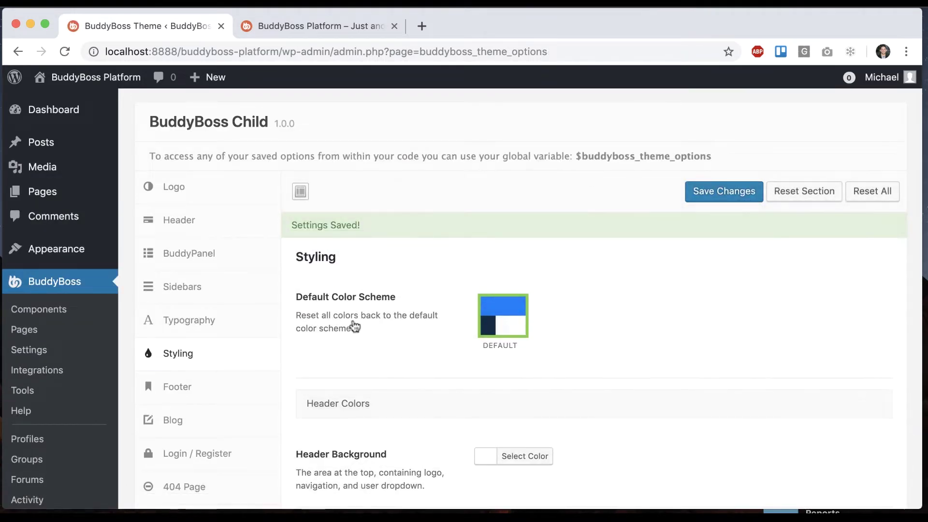
{"action": "left_click", "coordinate": [288, 25]}
{"action": "left_click", "coordinate": [58, 58]}
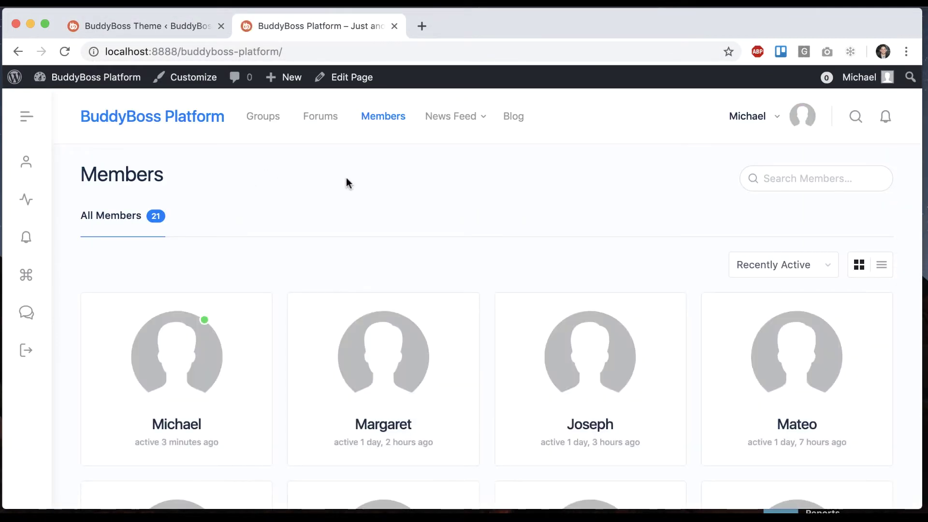
- Return to Theme Options and scroll through the colour settings
{"action": "left_click", "coordinate": [182, 25]}
{"action": "scroll", "coordinate": [614, 286], "scroll_direction": "down", "scroll_amount": 4}
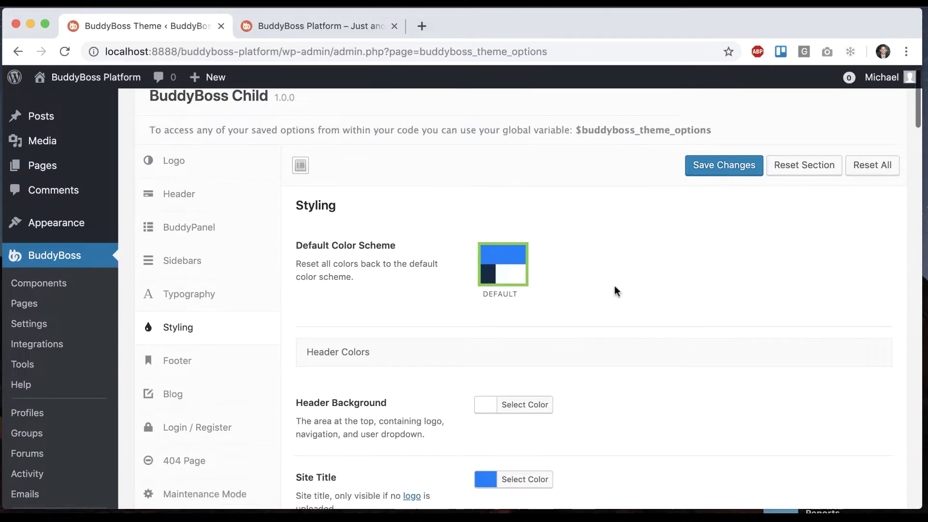
{"action": "scroll", "coordinate": [616, 253], "scroll_direction": "down", "scroll_amount": 6}
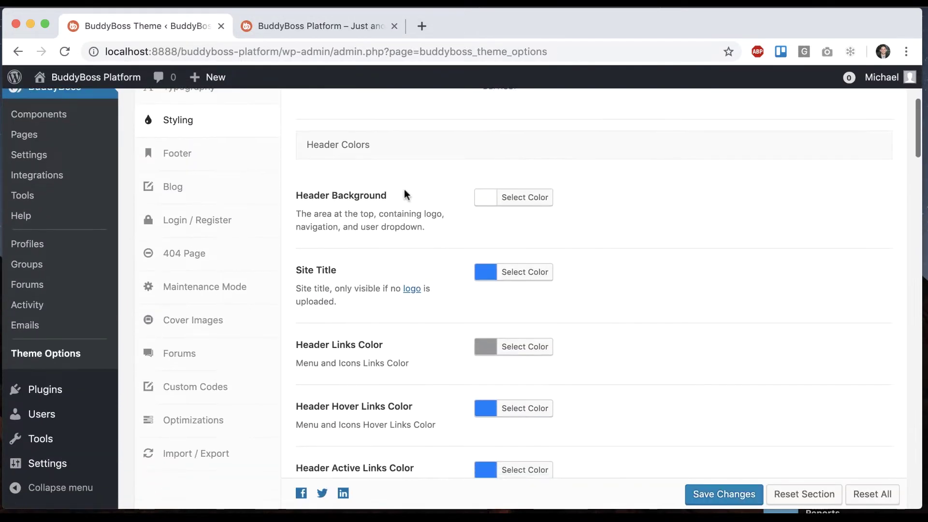
{"action": "scroll", "coordinate": [399, 293], "scroll_direction": "down", "scroll_amount": 20}
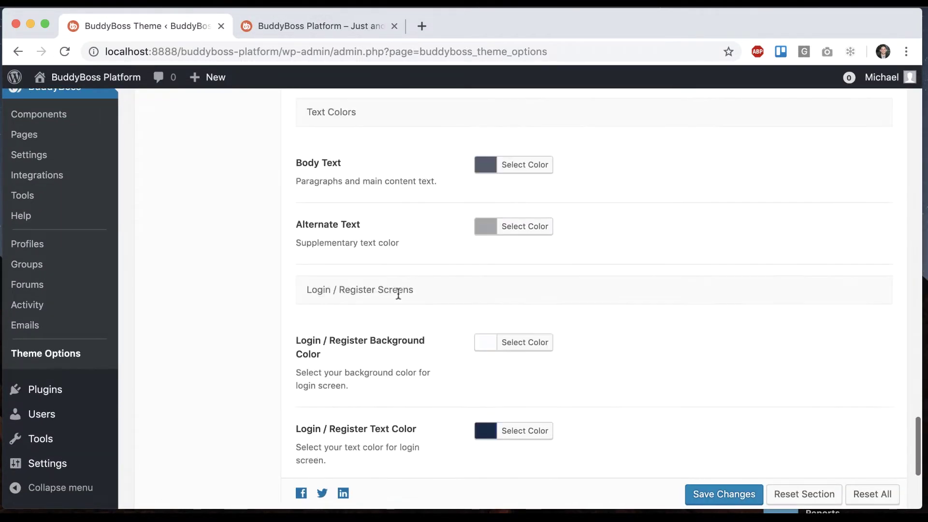
{"action": "scroll", "coordinate": [398, 293], "scroll_direction": "up", "scroll_amount": 20}
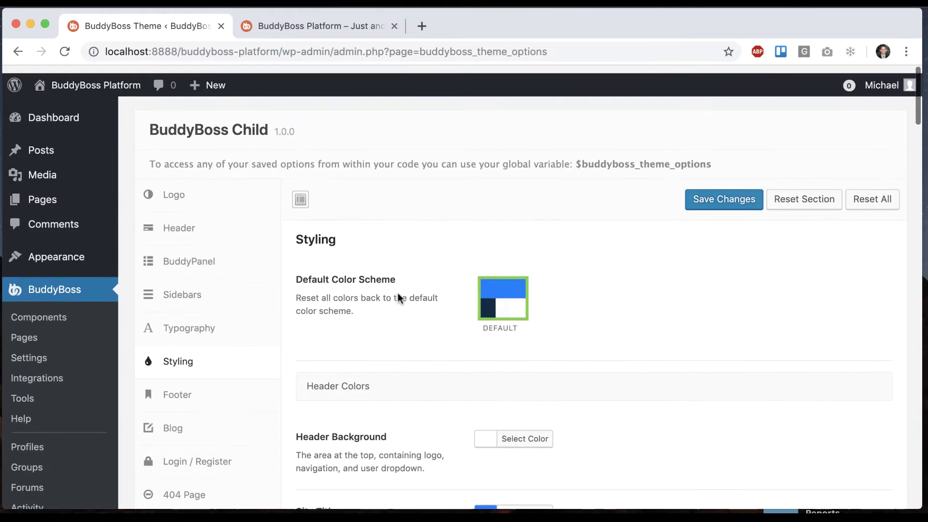
- Set the Header Background colour to green and save
{"action": "scroll", "coordinate": [627, 241], "scroll_direction": "down", "scroll_amount": 10}
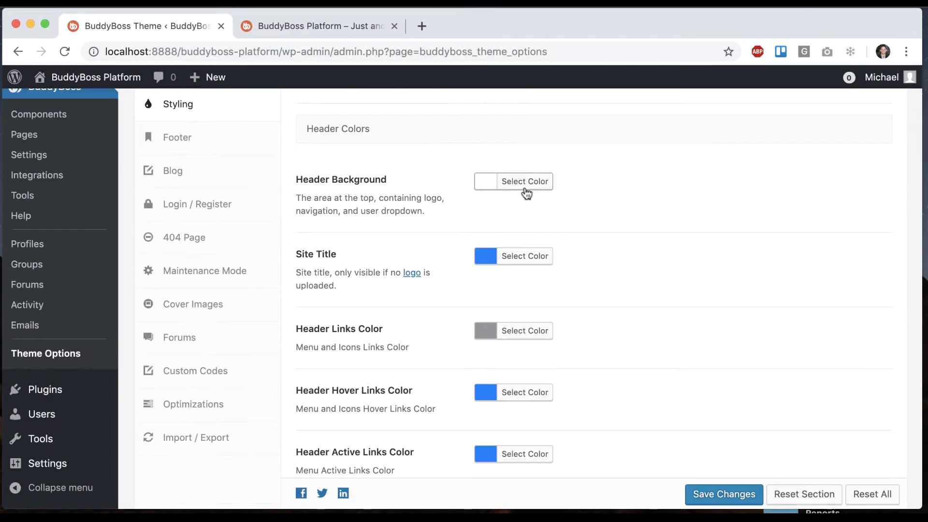
{"action": "left_click", "coordinate": [525, 182]}
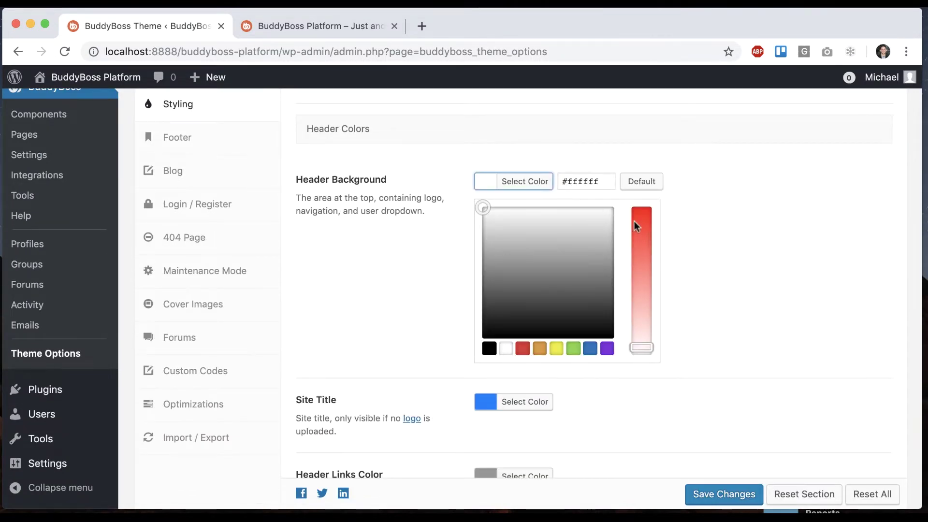
{"action": "left_click", "coordinate": [573, 349]}
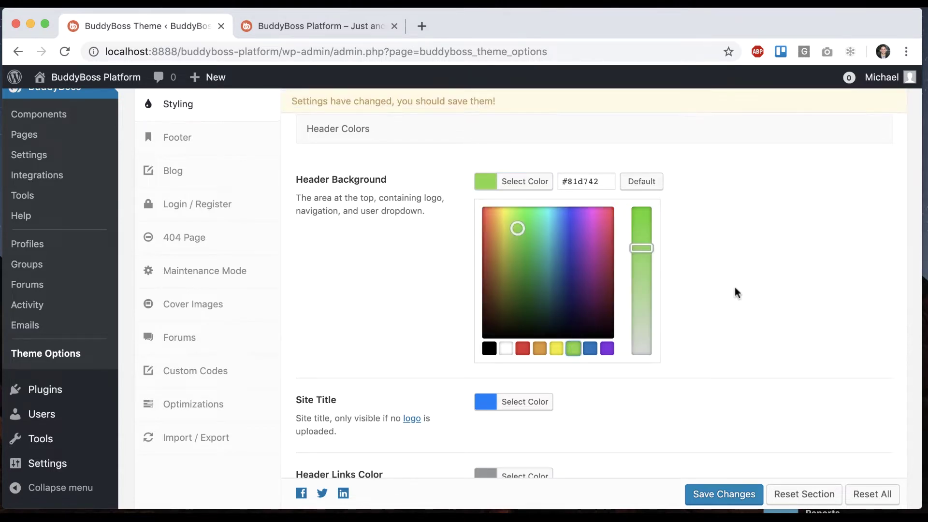
{"action": "left_click", "coordinate": [735, 292]}
{"action": "left_click", "coordinate": [724, 495]}
- Reload the live Members page to check the green header
{"action": "left_click", "coordinate": [299, 30]}
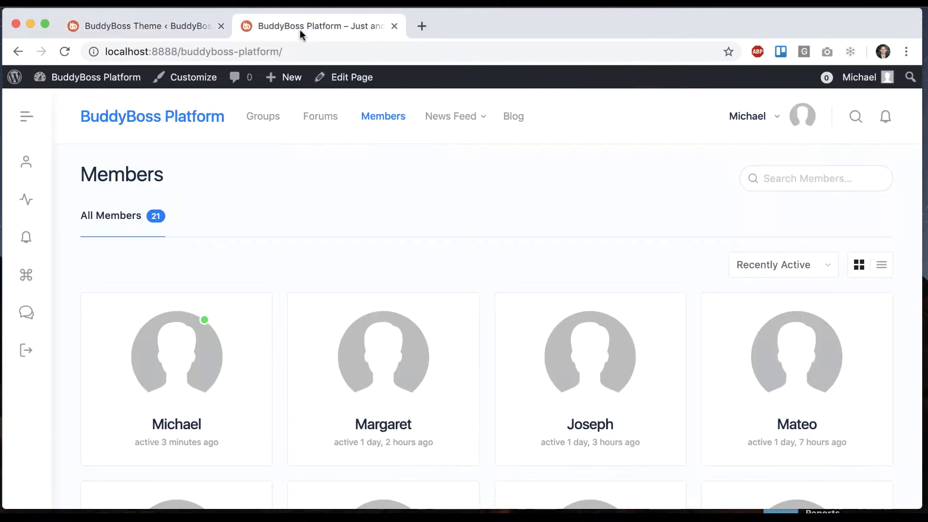
{"action": "left_click", "coordinate": [62, 51]}
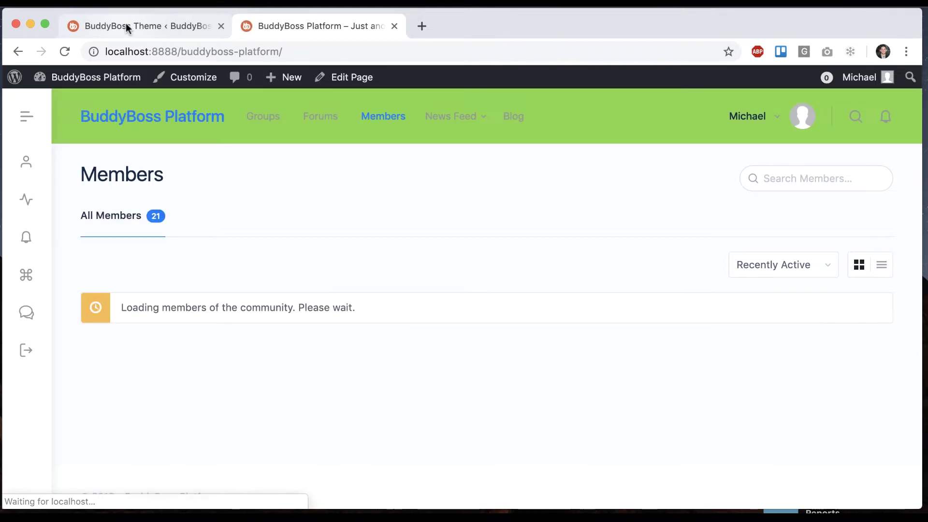
{"action": "left_click", "coordinate": [126, 25]}
{"action": "left_click", "coordinate": [295, 25]}
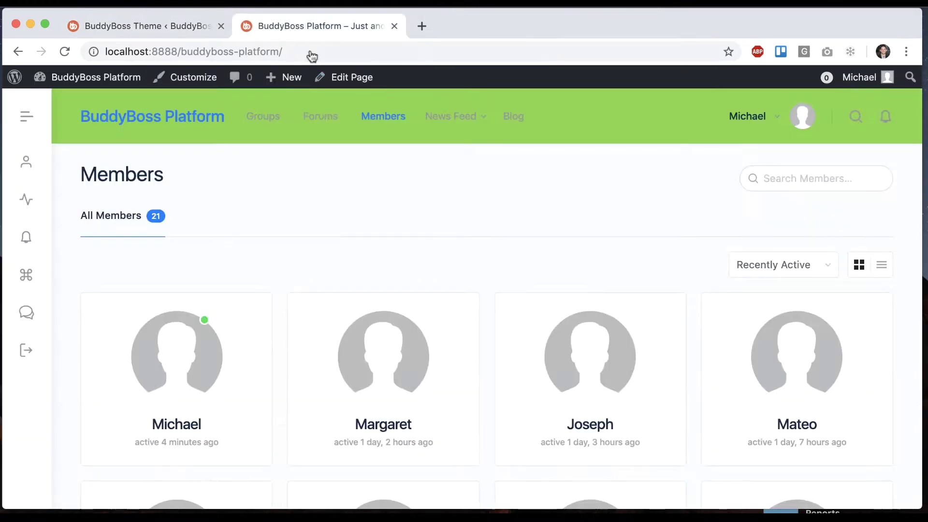
{"action": "left_click", "coordinate": [201, 22]}
- Make the Site Title and Header Links colours white and save
{"action": "left_click", "coordinate": [531, 258]}
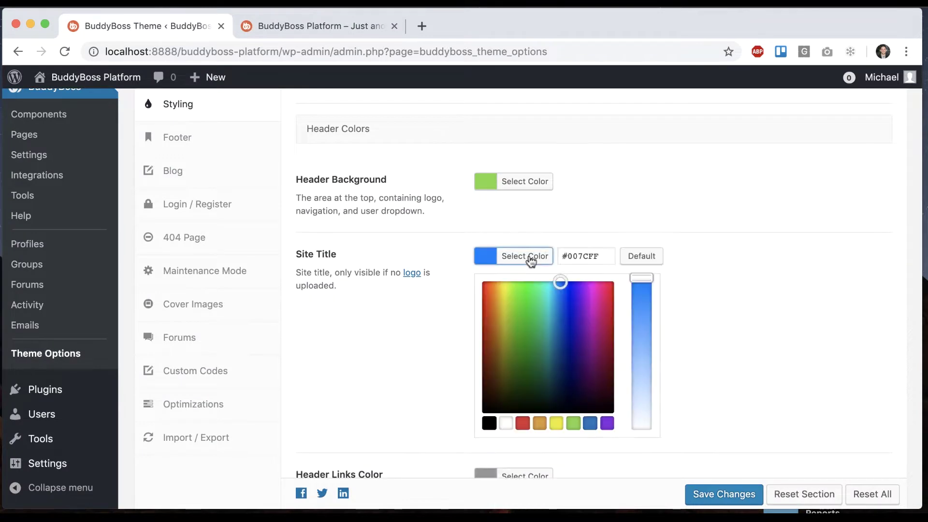
{"action": "left_click", "coordinate": [505, 424]}
{"action": "left_click", "coordinate": [729, 321]}
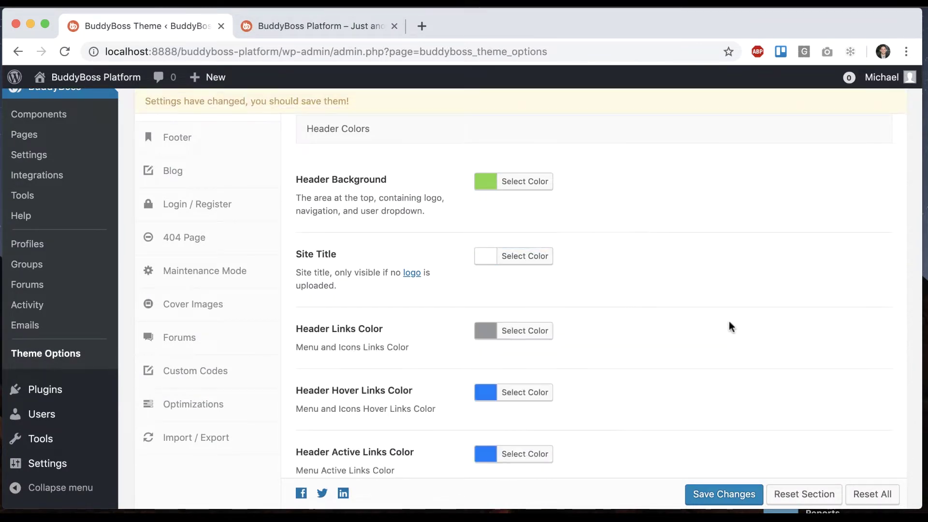
{"action": "scroll", "coordinate": [729, 321], "scroll_direction": "down", "scroll_amount": 2}
{"action": "left_click", "coordinate": [538, 276]}
{"action": "left_click", "coordinate": [512, 440]}
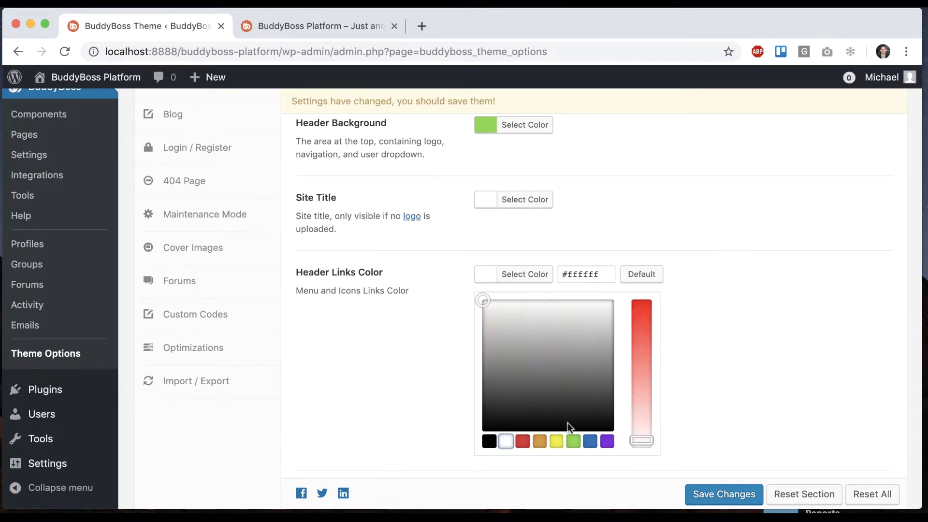
{"action": "left_click", "coordinate": [725, 495]}
- Reload the live site to confirm the white header text
{"action": "left_click", "coordinate": [283, 28]}
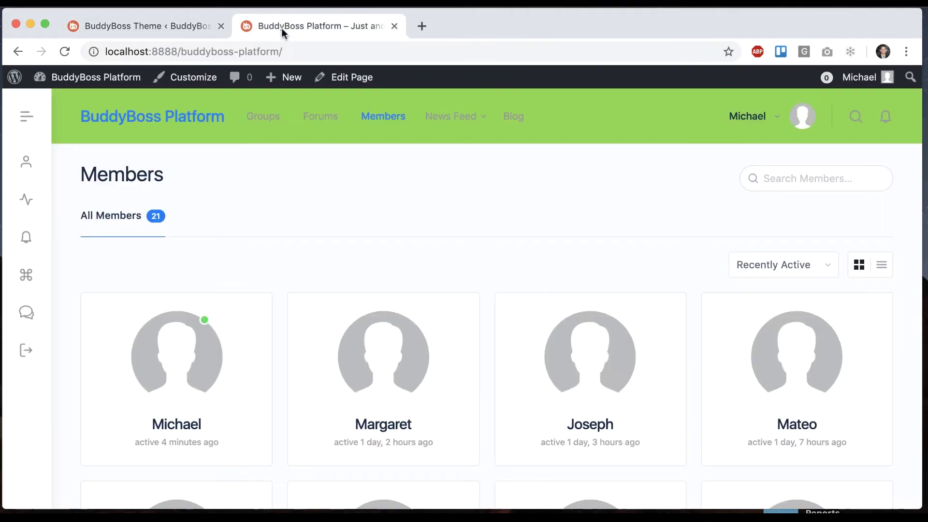
{"action": "left_click", "coordinate": [72, 50]}
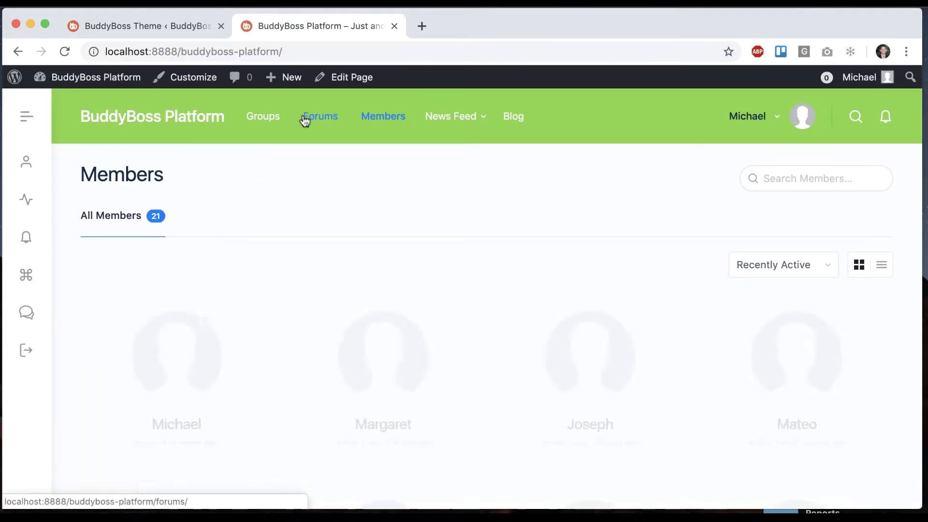
{"action": "left_click", "coordinate": [203, 26]}
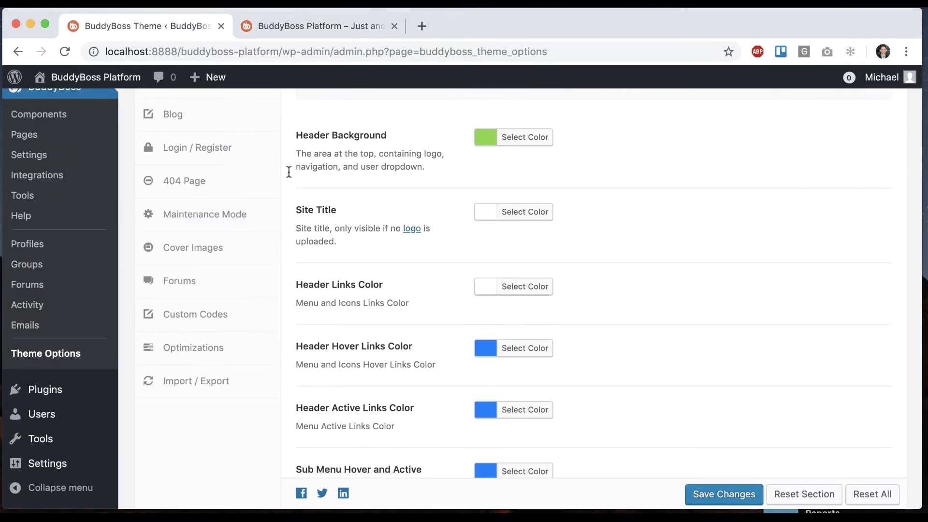
{"action": "scroll", "coordinate": [289, 172], "scroll_direction": "up", "scroll_amount": 5}
- Toggle the desktop logo on and back off, then move to the Styling settings
{"action": "left_click", "coordinate": [217, 135]}
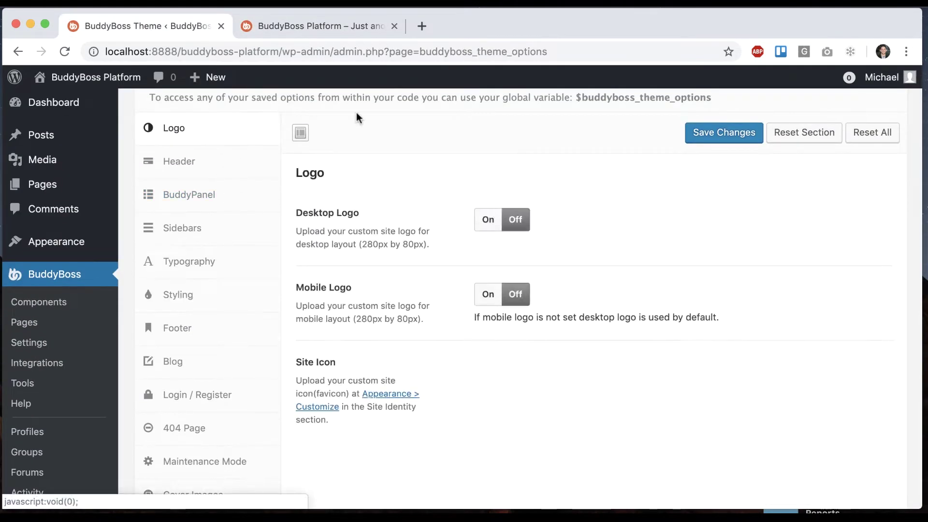
{"action": "left_click", "coordinate": [484, 220]}
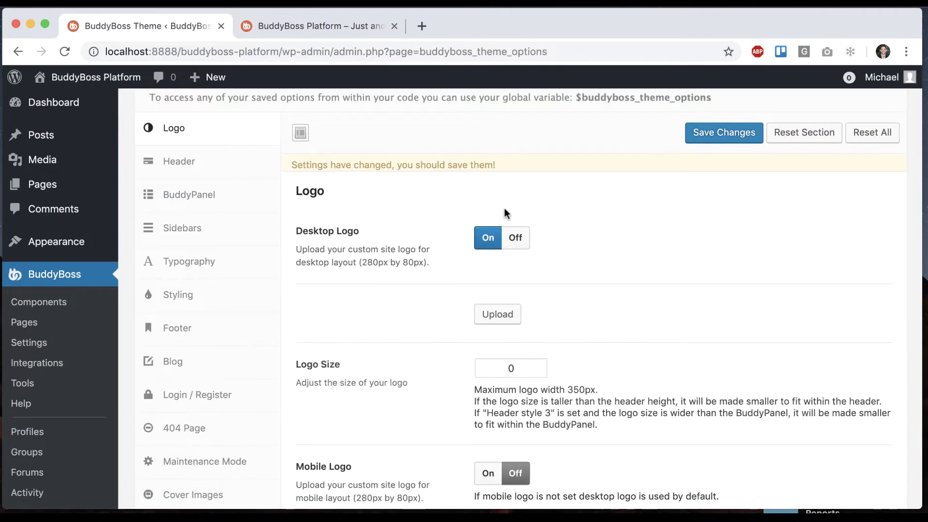
{"action": "left_click", "coordinate": [515, 244]}
{"action": "left_click", "coordinate": [235, 295]}
{"action": "scroll", "coordinate": [471, 303], "scroll_direction": "down", "scroll_amount": 6}
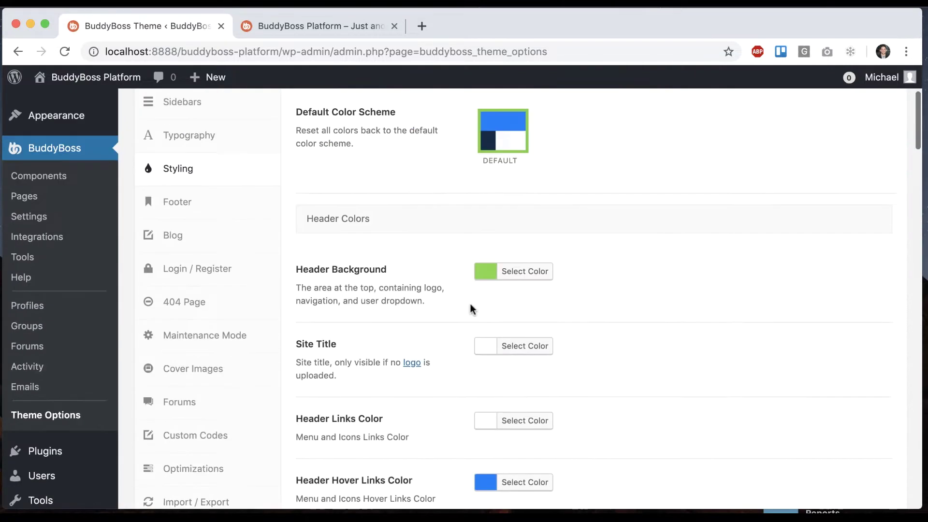
{"action": "scroll", "coordinate": [452, 290], "scroll_direction": "down", "scroll_amount": 3}
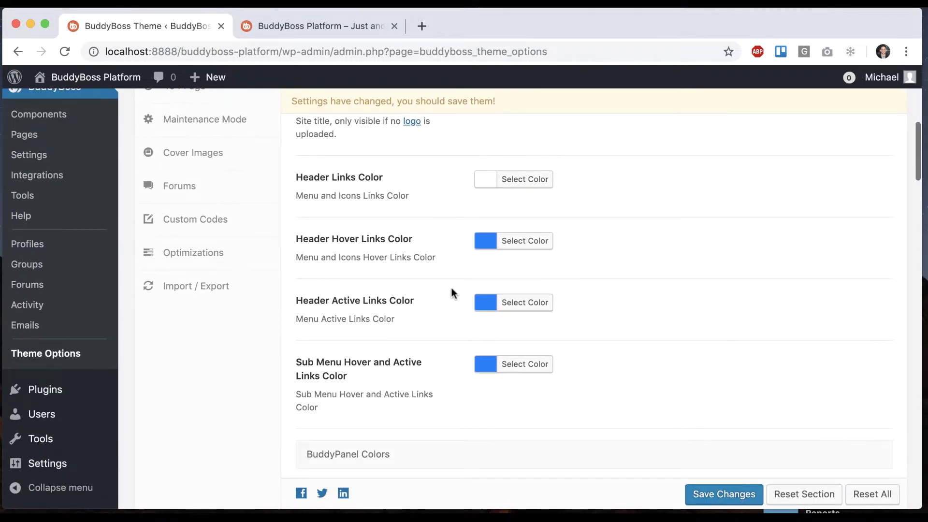
- Set Header Hover Links Color to dark green #043a00, save, and reload the live site
{"action": "left_click", "coordinate": [329, 24]}
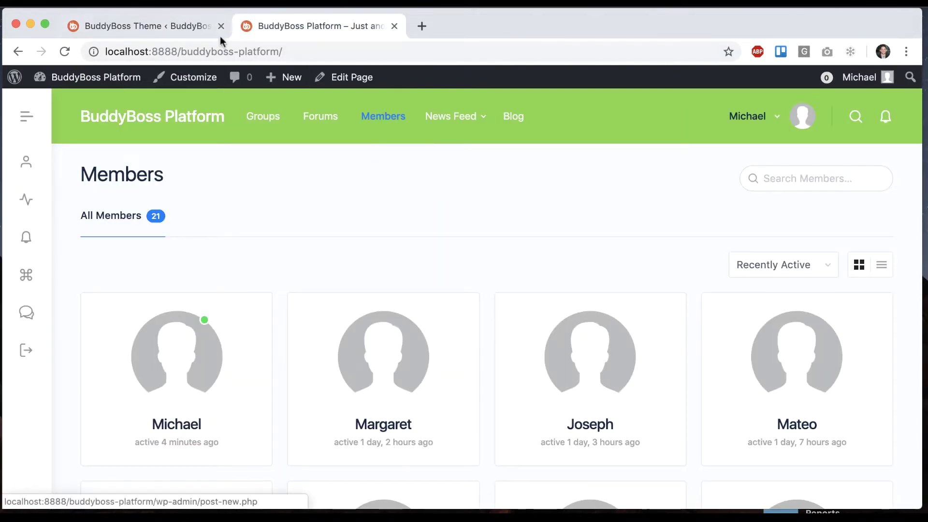
{"action": "left_click", "coordinate": [202, 29]}
{"action": "scroll", "coordinate": [517, 207], "scroll_direction": "down", "scroll_amount": 1}
{"action": "left_click", "coordinate": [524, 188]}
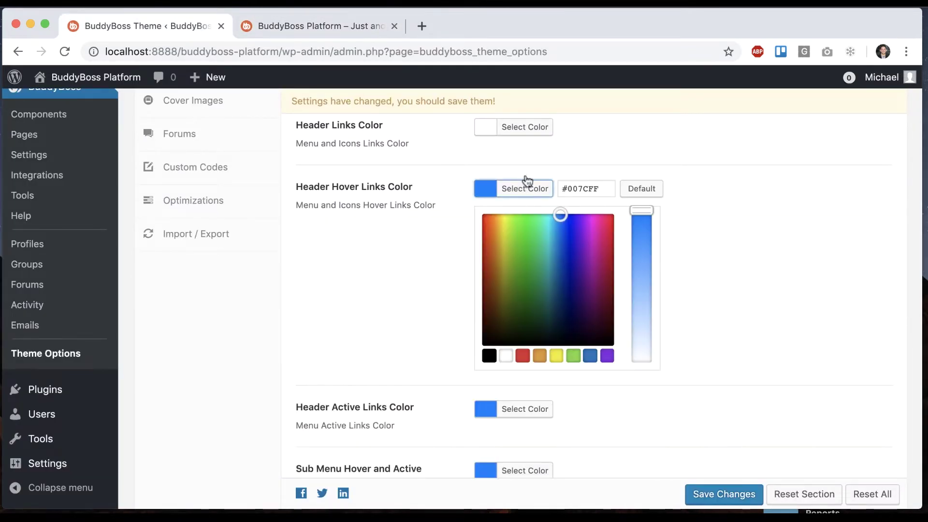
{"action": "left_click", "coordinate": [524, 316]}
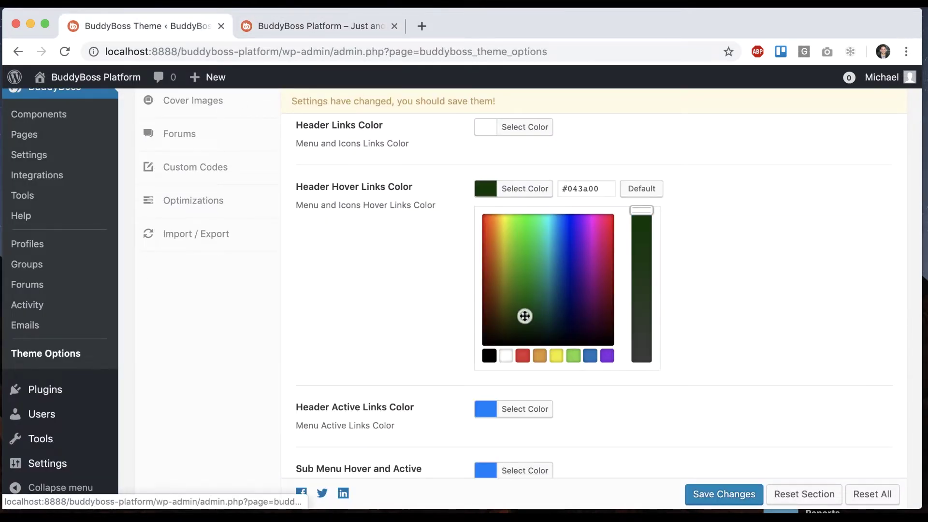
{"action": "left_click", "coordinate": [585, 145]}
{"action": "left_click", "coordinate": [711, 494]}
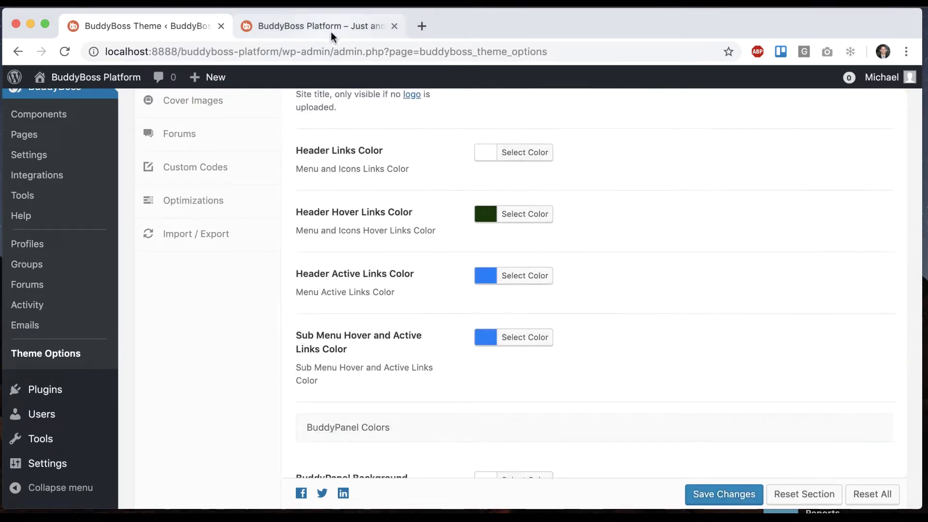
{"action": "left_click", "coordinate": [332, 32]}
{"action": "key", "text": "super+r"}
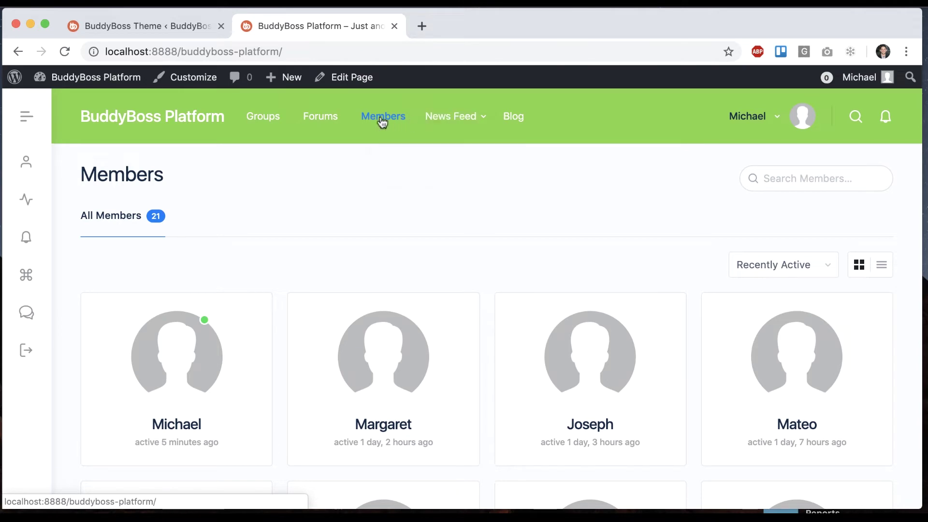
- Copy the #043a00 value from the Header Hover Links colour
{"action": "left_click", "coordinate": [196, 28]}
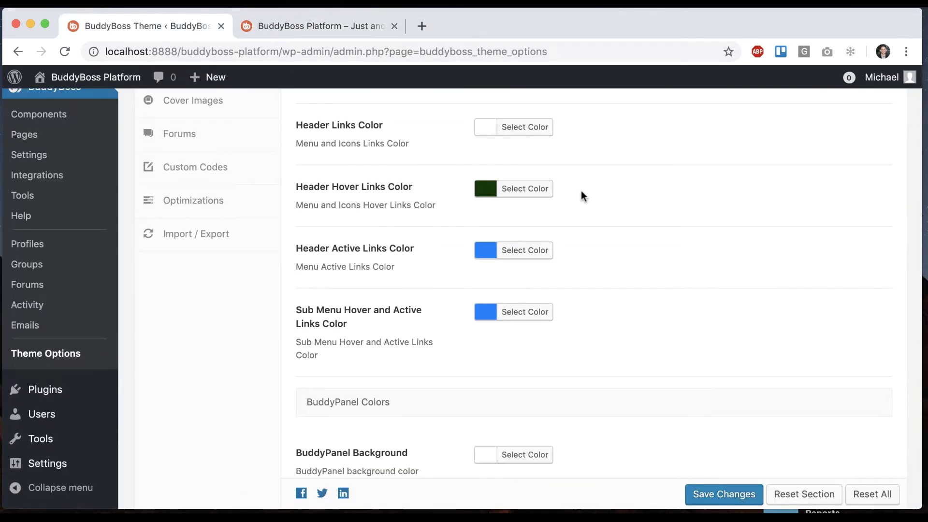
{"action": "left_click", "coordinate": [521, 251]}
{"action": "left_click", "coordinate": [593, 224]}
{"action": "left_click", "coordinate": [528, 194]}
{"action": "double_click", "coordinate": [592, 187]}
{"action": "key", "text": "super+c"}
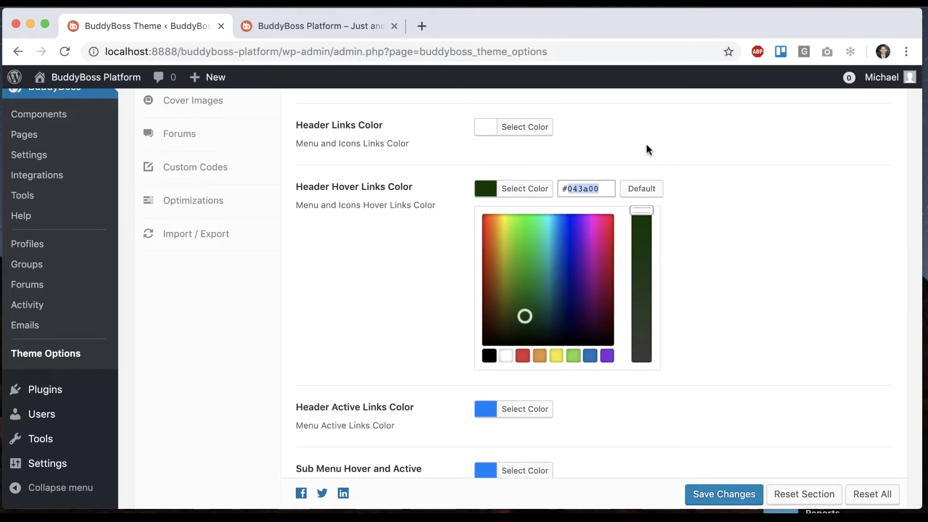
{"action": "left_click", "coordinate": [679, 170]}
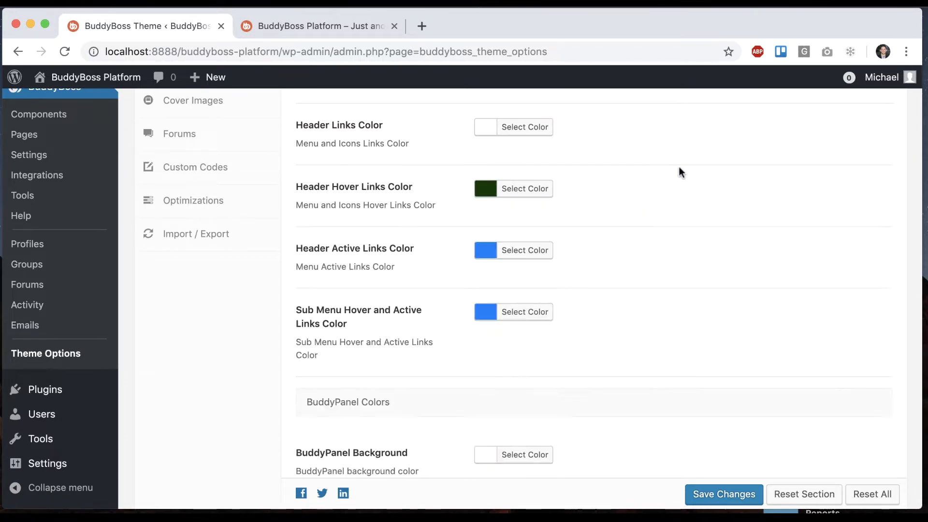
- Paste #043a00 into Header Active Links, apply it to Sub Menu links, and save
{"action": "left_click", "coordinate": [544, 248]}
{"action": "double_click", "coordinate": [583, 250]}
{"action": "key", "text": "super+v"}
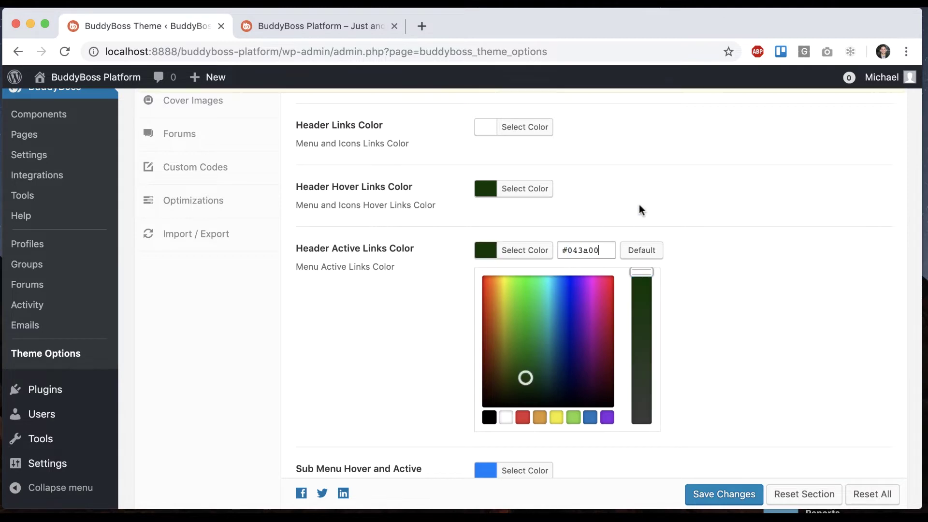
{"action": "left_click", "coordinate": [642, 208]}
{"action": "left_click", "coordinate": [537, 312]}
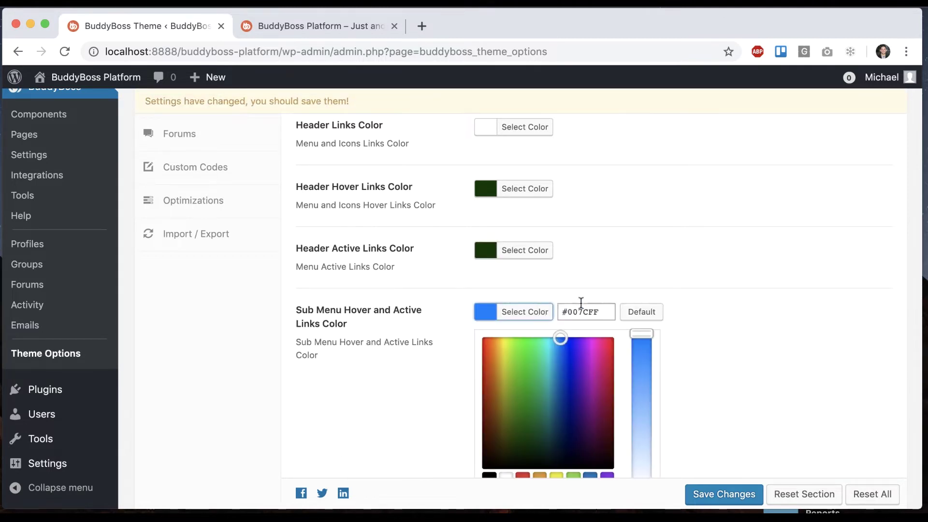
{"action": "left_click", "coordinate": [665, 310]}
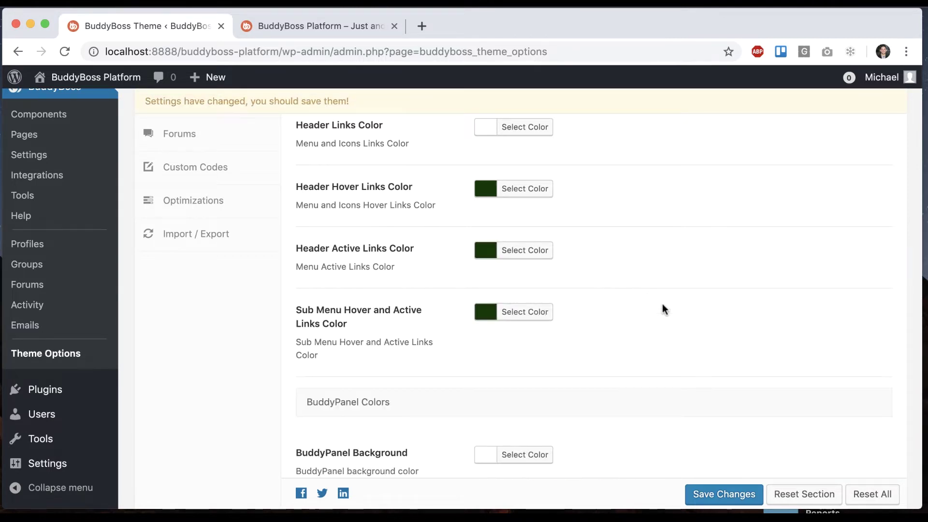
{"action": "left_click", "coordinate": [716, 498]}
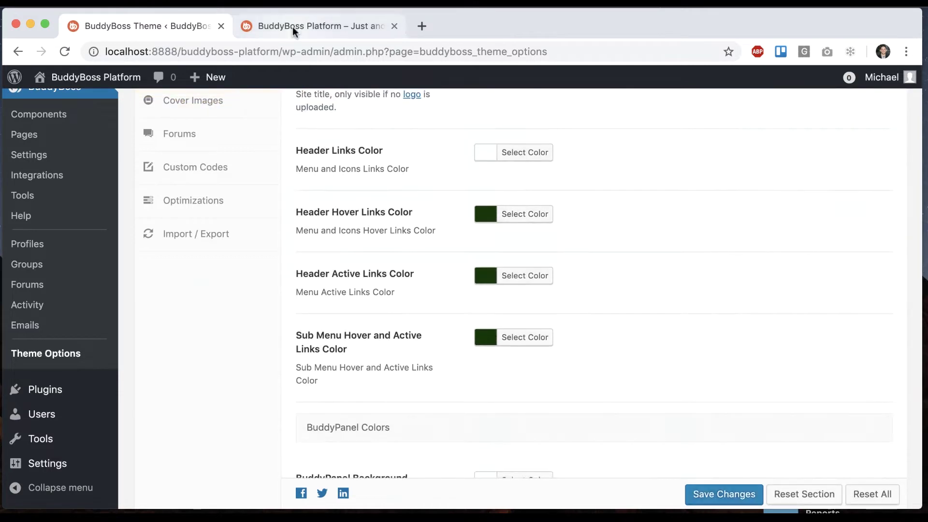
- Reload the live site to preview the dark green link colours
{"action": "left_click", "coordinate": [295, 27]}
{"action": "key", "text": "super+r"}
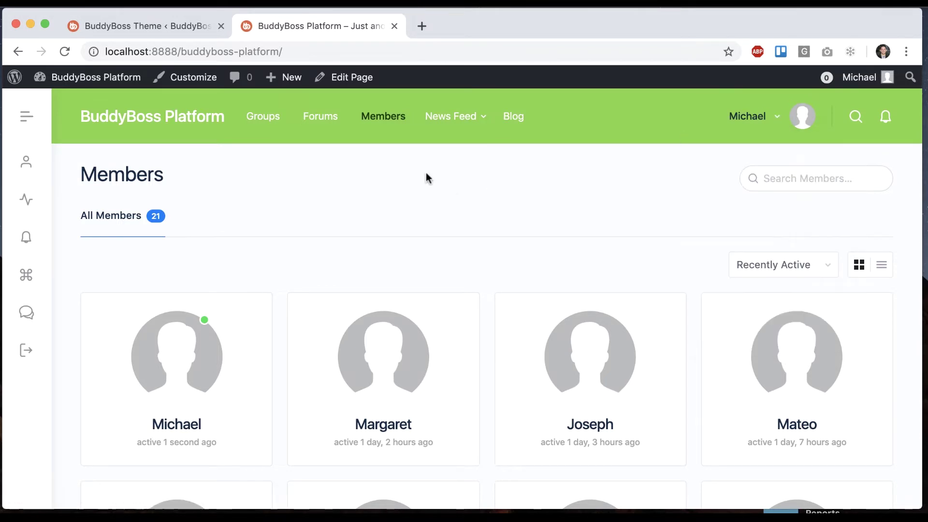
{"action": "left_click", "coordinate": [193, 26]}
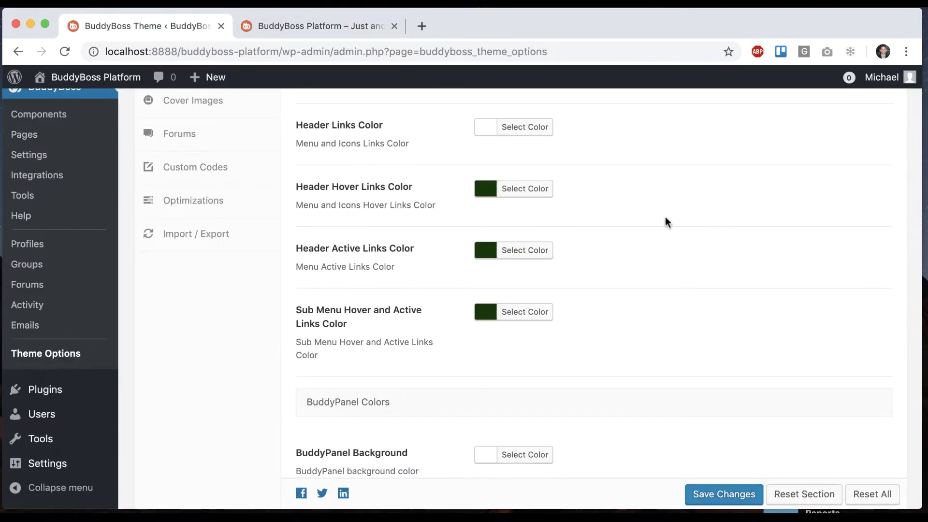
{"action": "scroll", "coordinate": [666, 222], "scroll_direction": "down", "scroll_amount": 5}
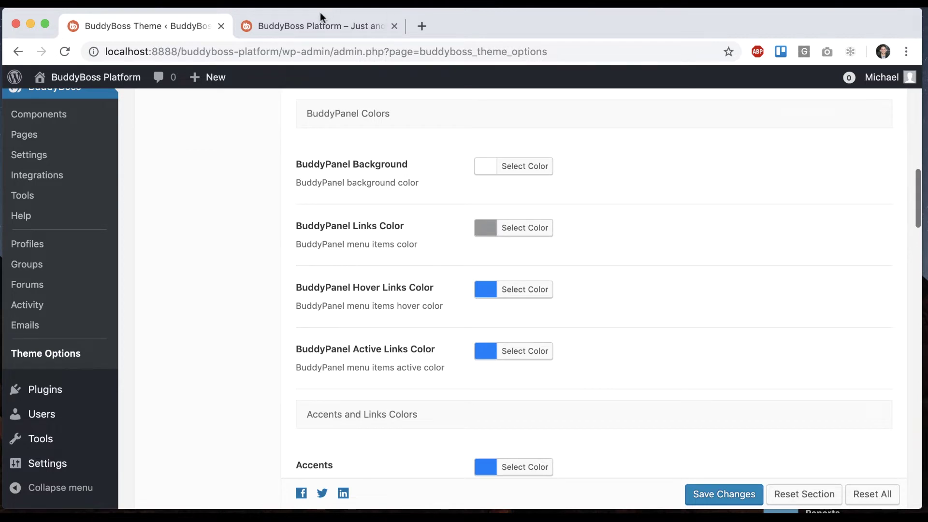
- Expand and collapse the live site's side panel to inspect its colours
{"action": "left_click", "coordinate": [314, 26]}
{"action": "left_click", "coordinate": [26, 118]}
{"action": "left_click", "coordinate": [26, 119]}
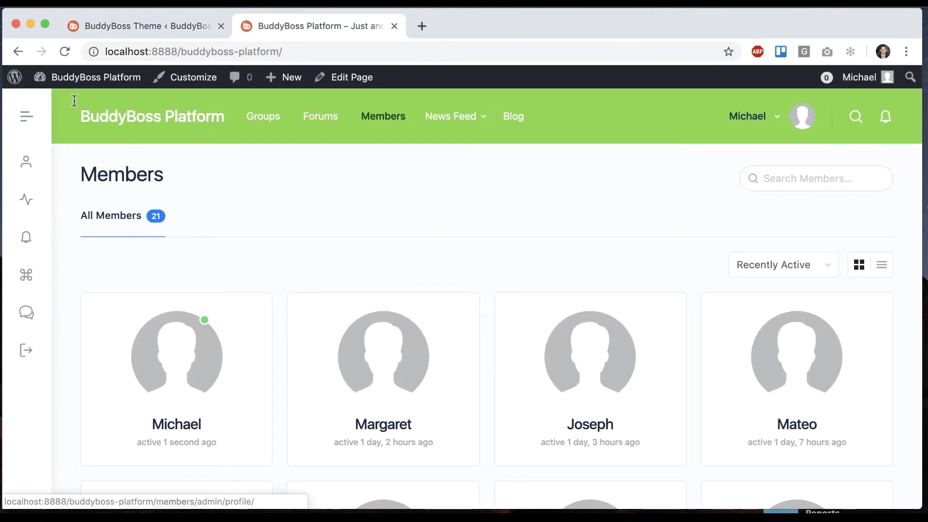
{"action": "left_click", "coordinate": [164, 24]}
- Give the BuddyPanel Background a lighter green, save, and reload the site
{"action": "left_click", "coordinate": [531, 170]}
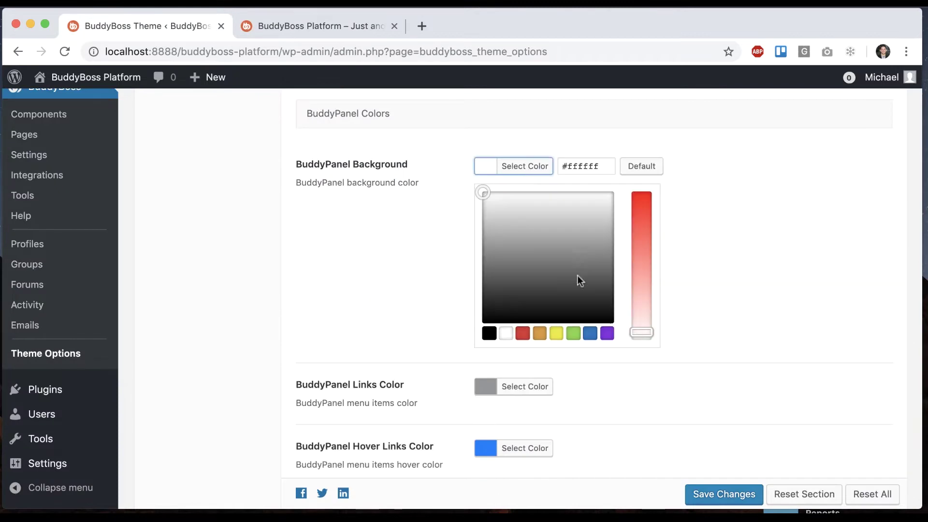
{"action": "left_click", "coordinate": [573, 334]}
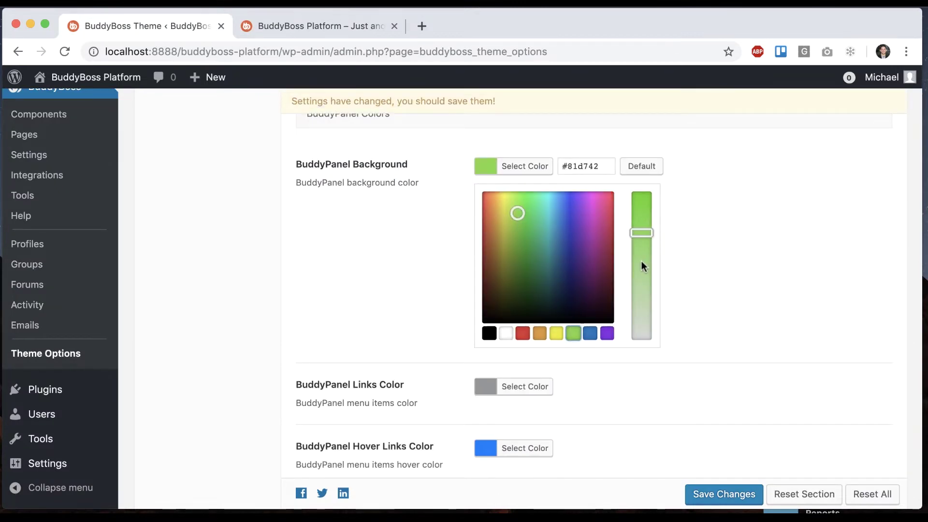
{"action": "left_click_drag", "start_coordinate": [642, 266], "coordinate": [641, 271]}
{"action": "left_click", "coordinate": [714, 388]}
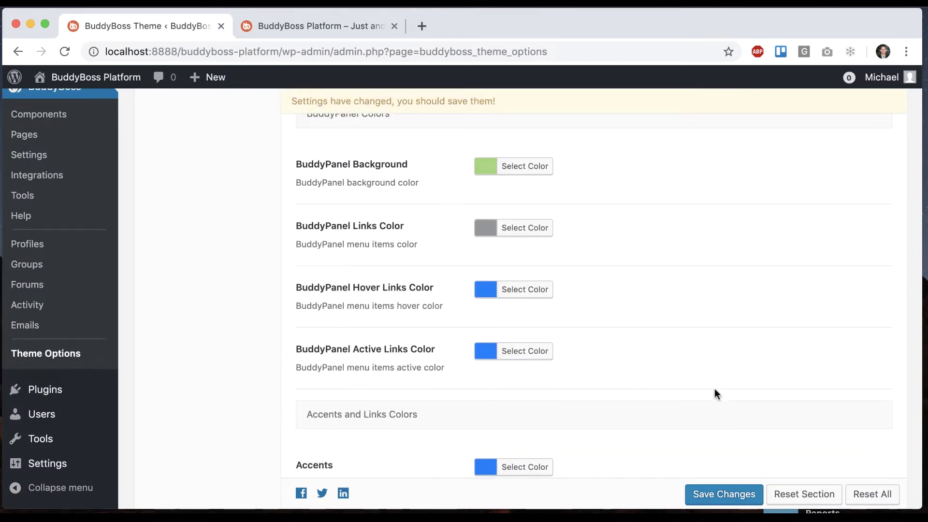
{"action": "left_click", "coordinate": [719, 493]}
{"action": "left_click", "coordinate": [298, 25]}
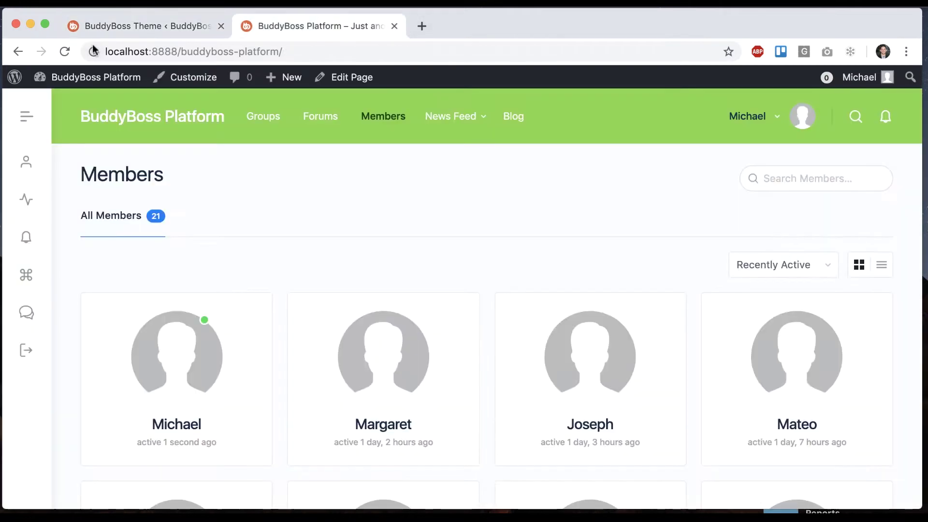
{"action": "left_click", "coordinate": [65, 51]}
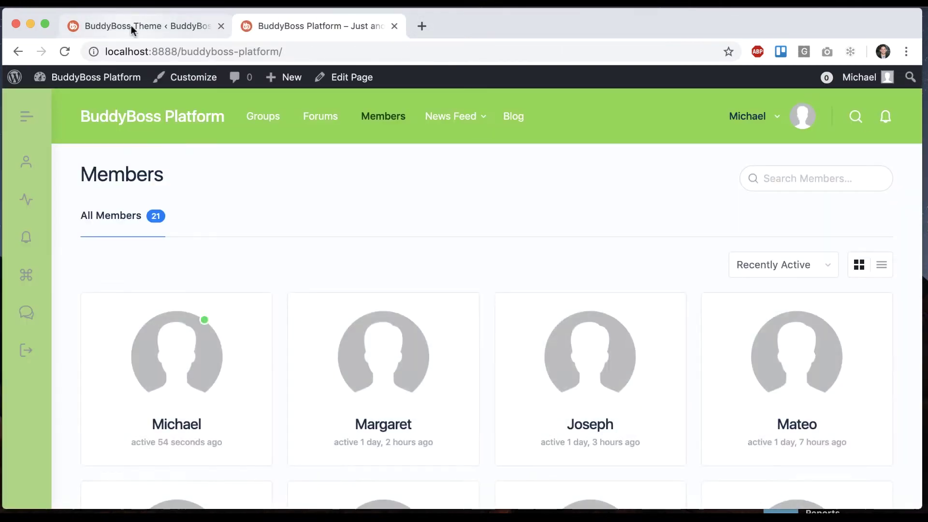
{"action": "left_click", "coordinate": [131, 25]}
- Set BuddyPanel Links Color to yellow, save, and reload the site
{"action": "left_click", "coordinate": [517, 231]}
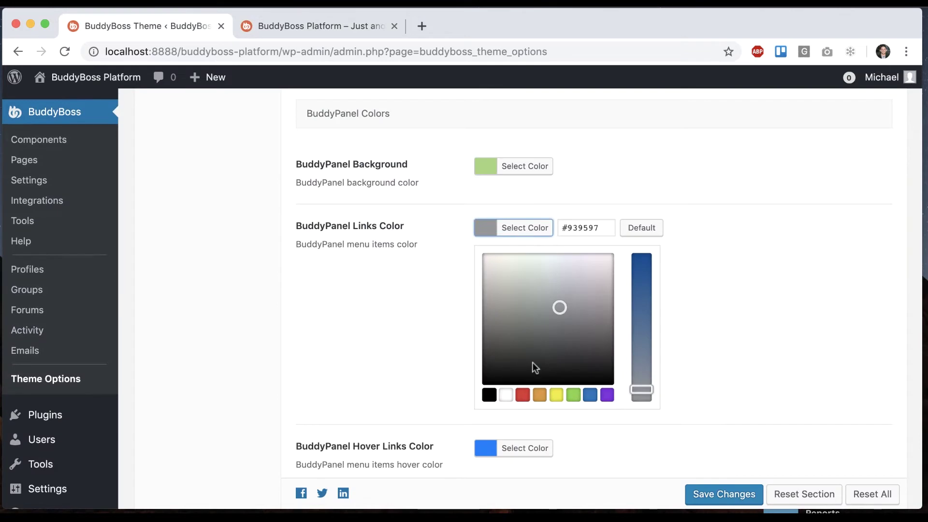
{"action": "left_click", "coordinate": [556, 395]}
{"action": "left_click", "coordinate": [729, 323]}
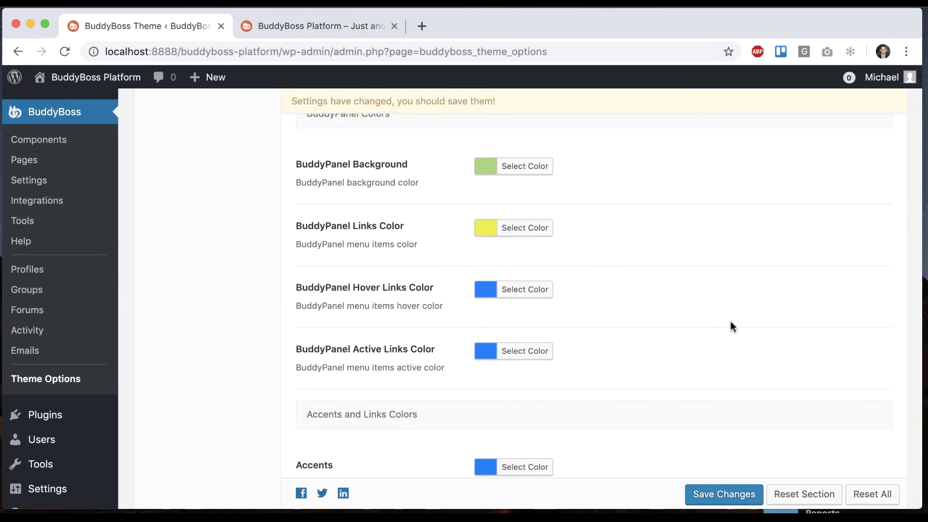
{"action": "left_click", "coordinate": [702, 497]}
{"action": "left_click", "coordinate": [302, 29]}
{"action": "left_click", "coordinate": [65, 52]}
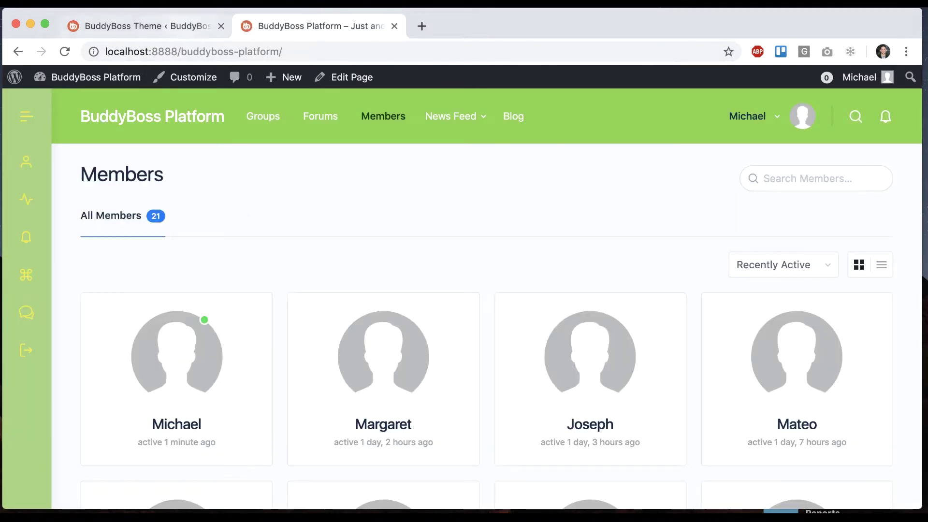
{"action": "left_click", "coordinate": [115, 19]}
- Change the BuddyPanel Background to a darker green and compare on the live site
{"action": "left_click", "coordinate": [522, 164]}
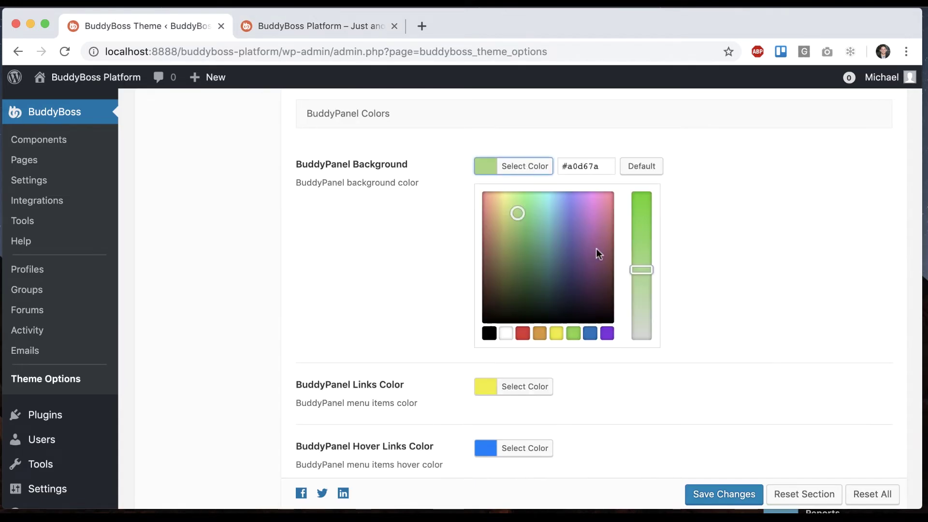
{"action": "left_click", "coordinate": [574, 333]}
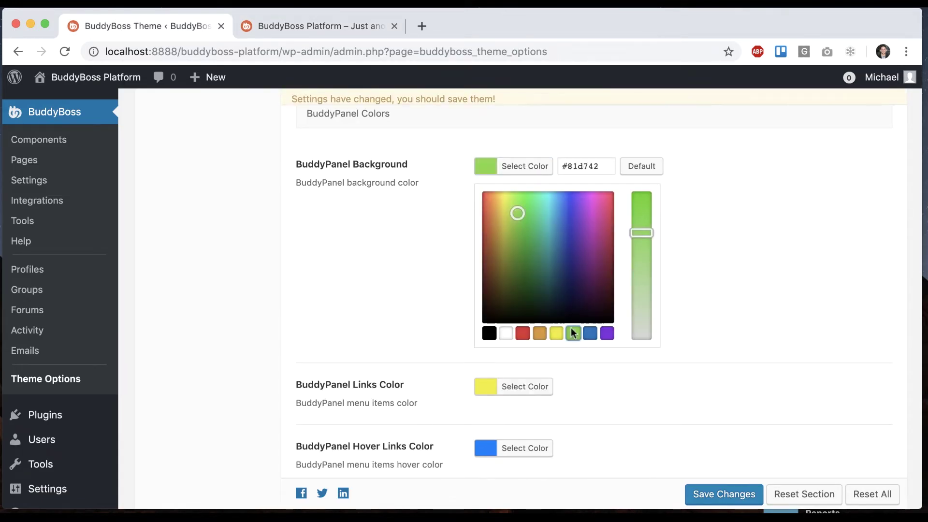
{"action": "left_click", "coordinate": [518, 242]}
{"action": "left_click", "coordinate": [754, 241]}
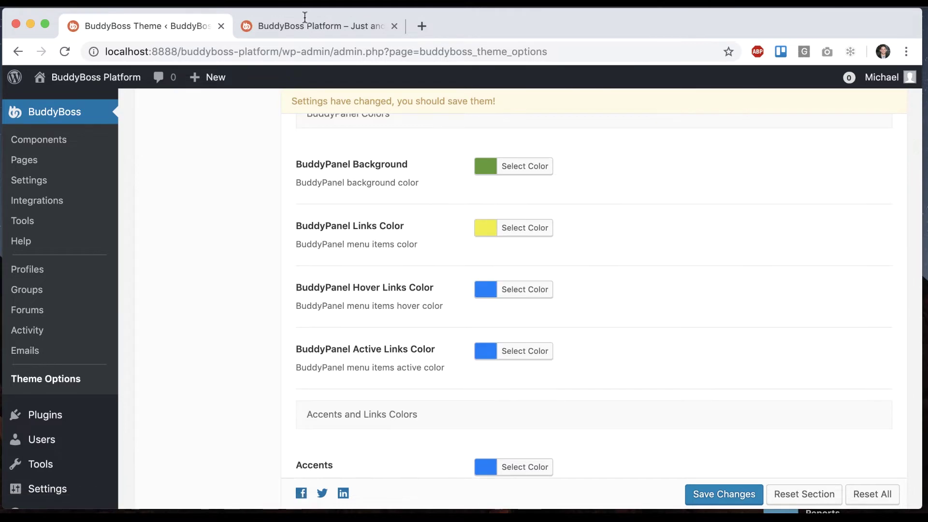
{"action": "left_click", "coordinate": [304, 20]}
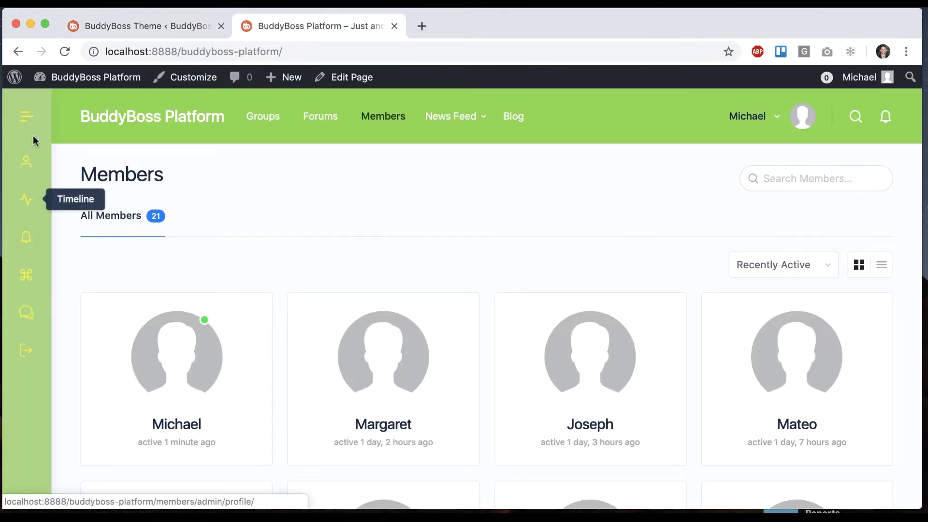
{"action": "left_click", "coordinate": [140, 26]}
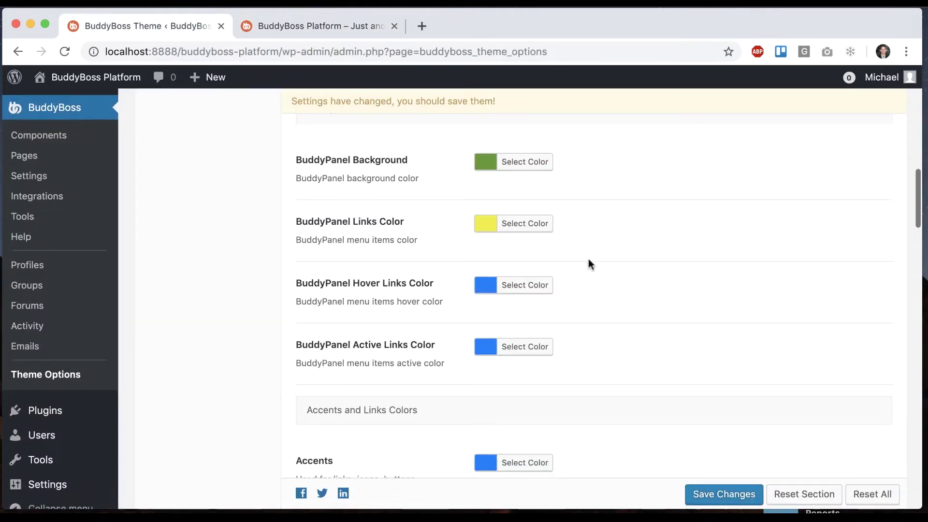
- Set BuddyPanel Hover Links Color to dark green #064c00
{"action": "scroll", "coordinate": [556, 266], "scroll_direction": "down", "scroll_amount": 1}
{"action": "left_click", "coordinate": [523, 264]}
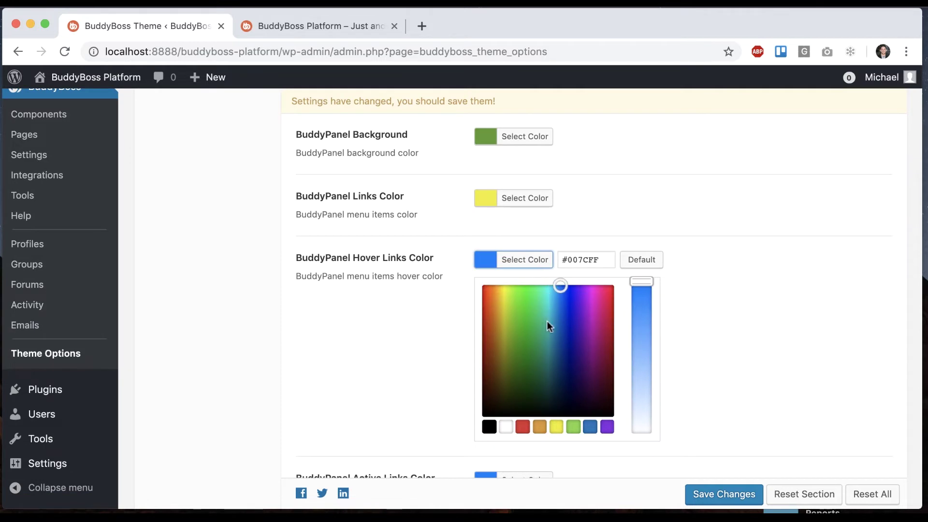
{"action": "left_click_drag", "start_coordinate": [526, 383], "coordinate": [528, 362]}
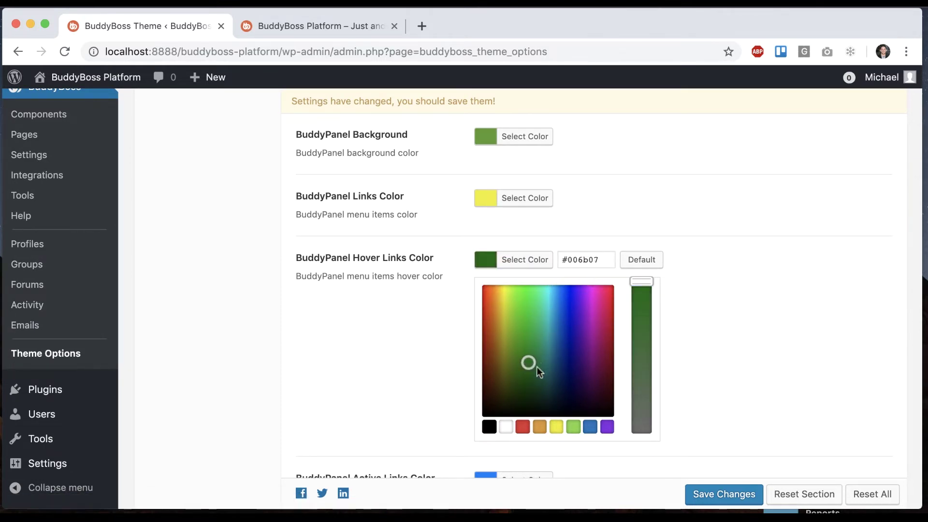
{"action": "left_click", "coordinate": [528, 389]}
{"action": "left_click_drag", "start_coordinate": [524, 380], "coordinate": [525, 379]}
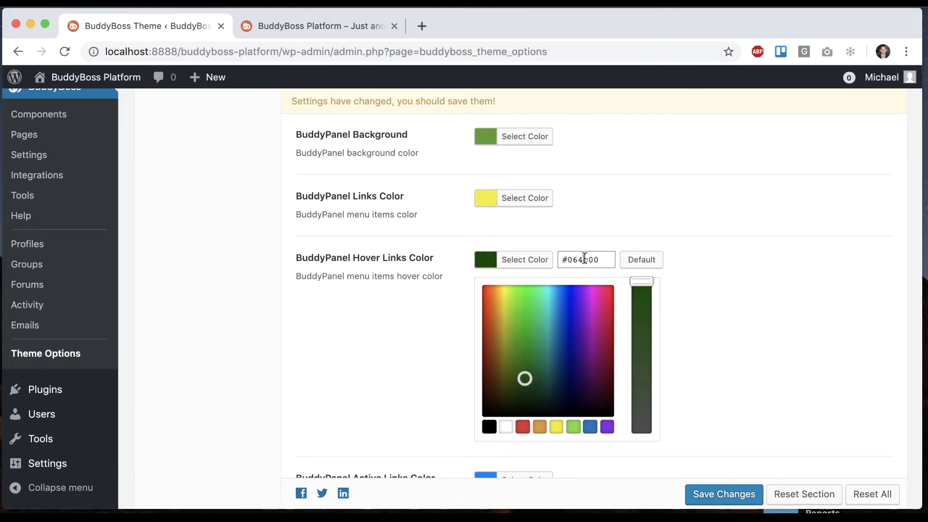
{"action": "left_click", "coordinate": [599, 227]}
- Paste the same dark green into Active Links Color and save
{"action": "left_click", "coordinate": [541, 322]}
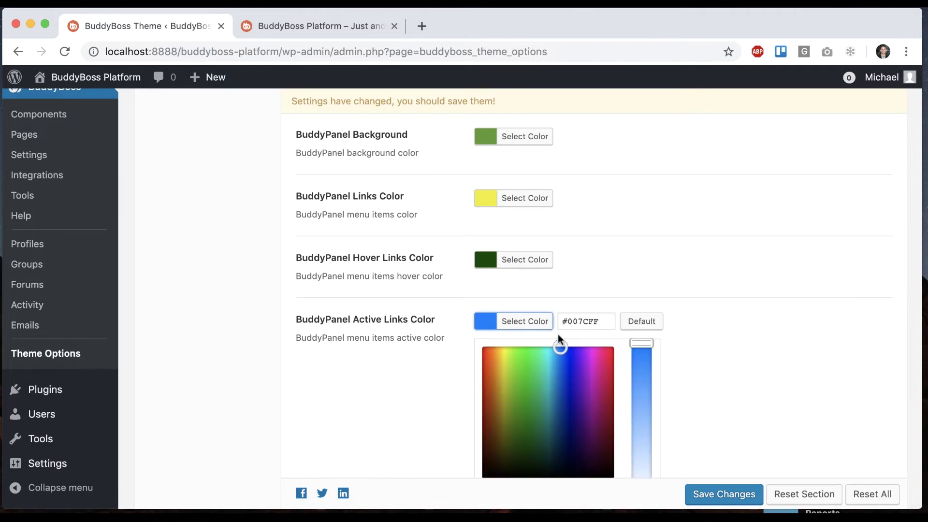
{"action": "triple_click", "coordinate": [579, 321]}
{"action": "type", "text": "#064c00"}
{"action": "left_click", "coordinate": [645, 279]}
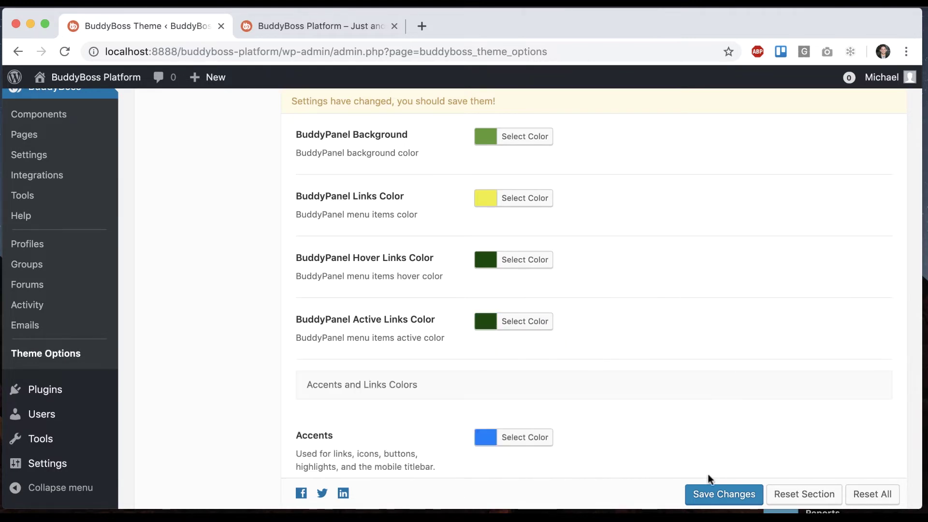
{"action": "left_click", "coordinate": [701, 490]}
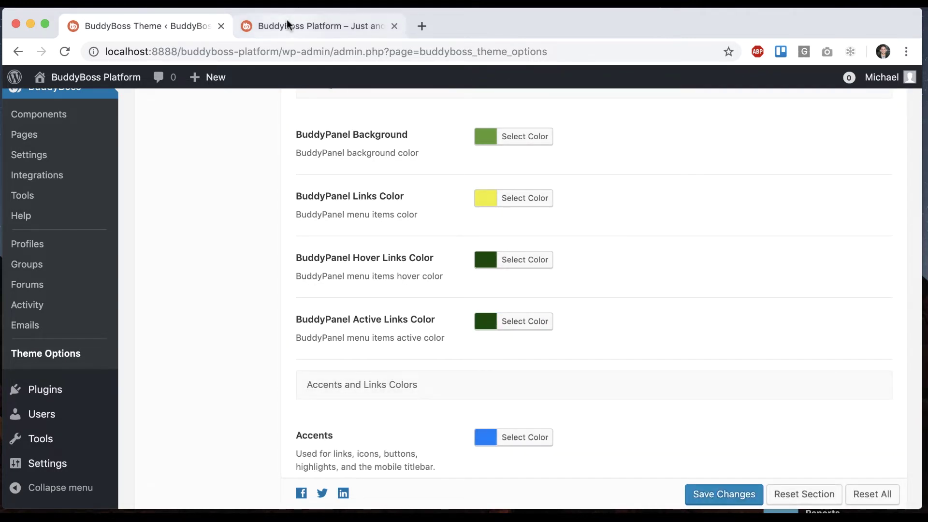
- Reload the live site and expand the sidebar to check the link colours
{"action": "left_click", "coordinate": [288, 24]}
{"action": "left_click", "coordinate": [66, 53]}
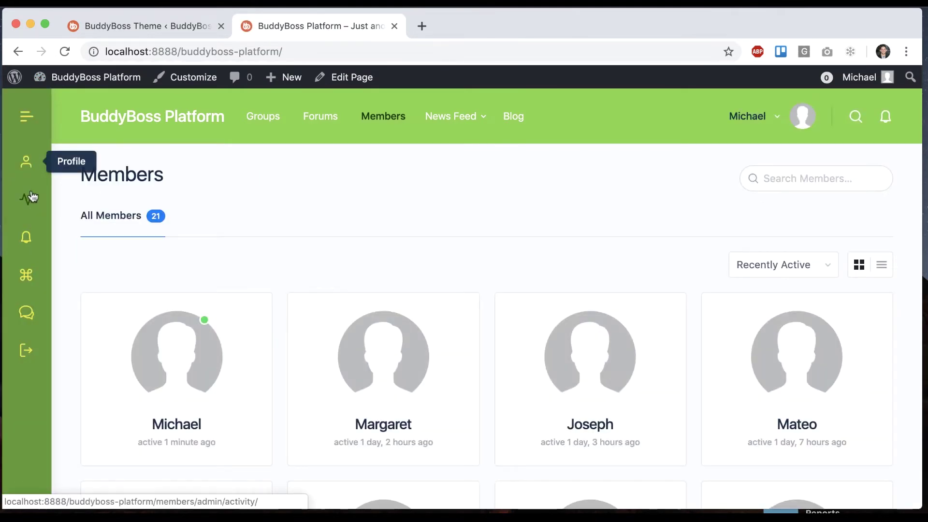
{"action": "left_click", "coordinate": [30, 121]}
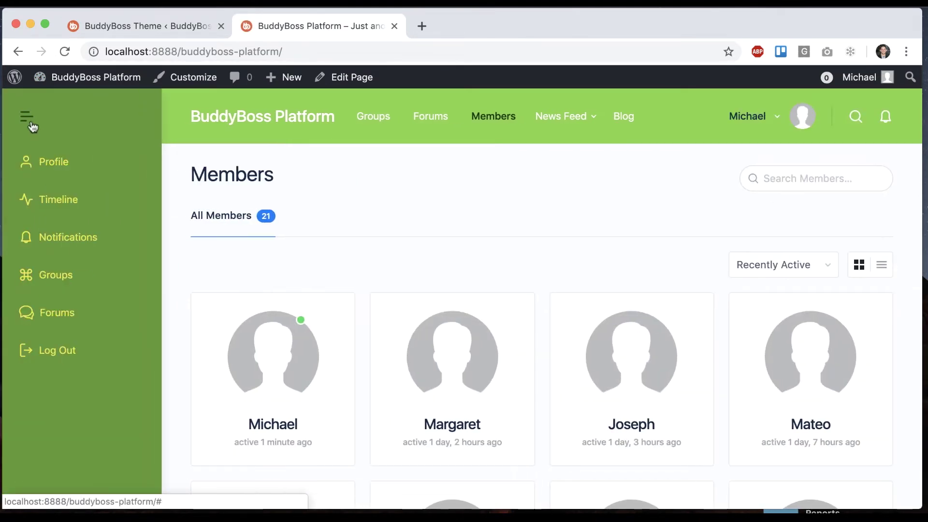
{"action": "left_click", "coordinate": [29, 120]}
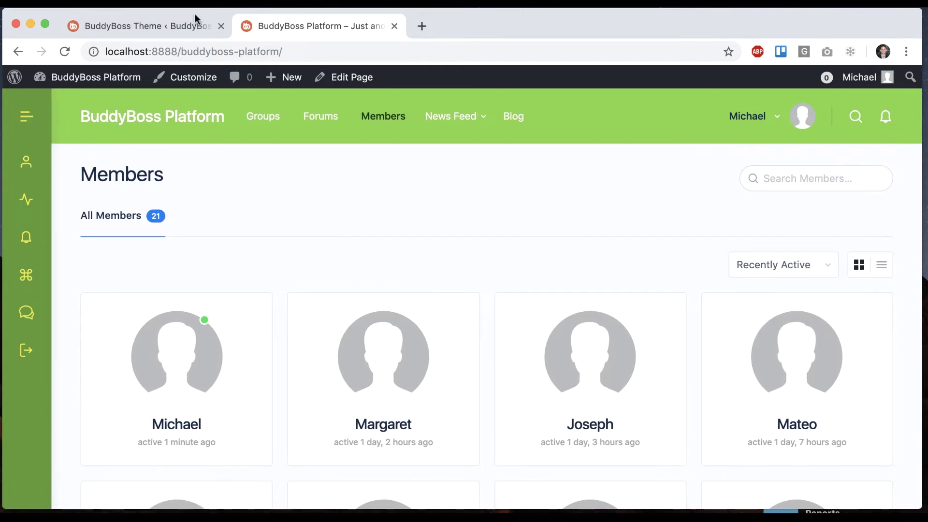
{"action": "left_click", "coordinate": [186, 24]}
{"action": "scroll", "coordinate": [633, 169], "scroll_direction": "up", "scroll_amount": 2}
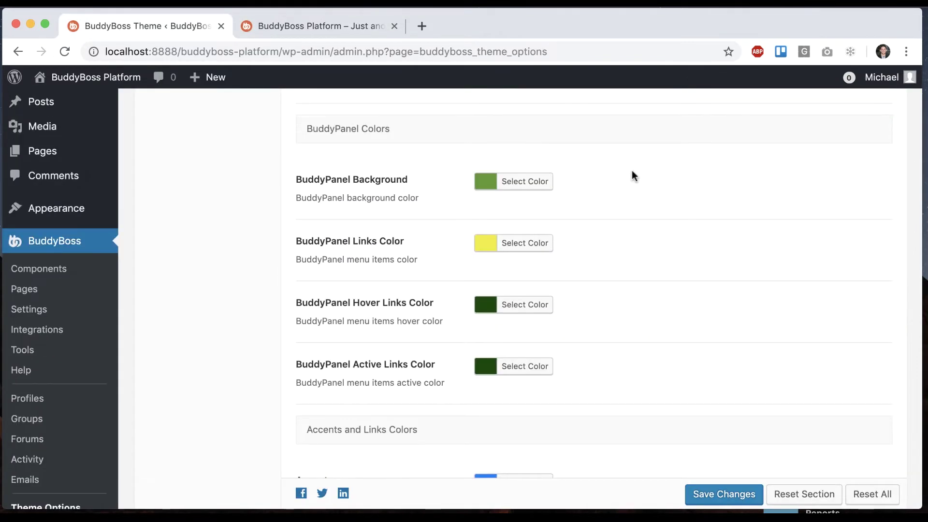
- Browse the theme options and the live Members page, including the user account menu
{"action": "scroll", "coordinate": [633, 171], "scroll_direction": "down", "scroll_amount": 5}
{"action": "scroll", "coordinate": [632, 174], "scroll_direction": "down", "scroll_amount": 3}
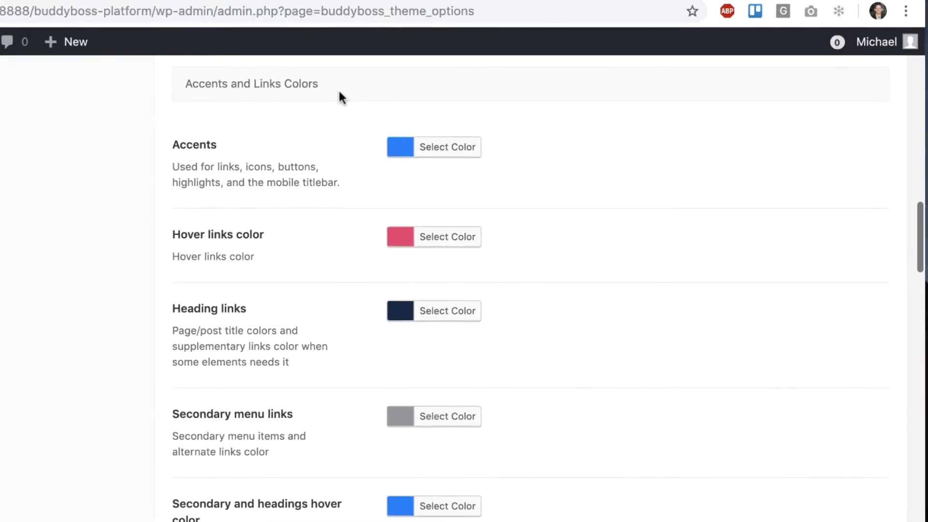
{"action": "left_click_drag", "start_coordinate": [418, 111], "coordinate": [315, 110]}
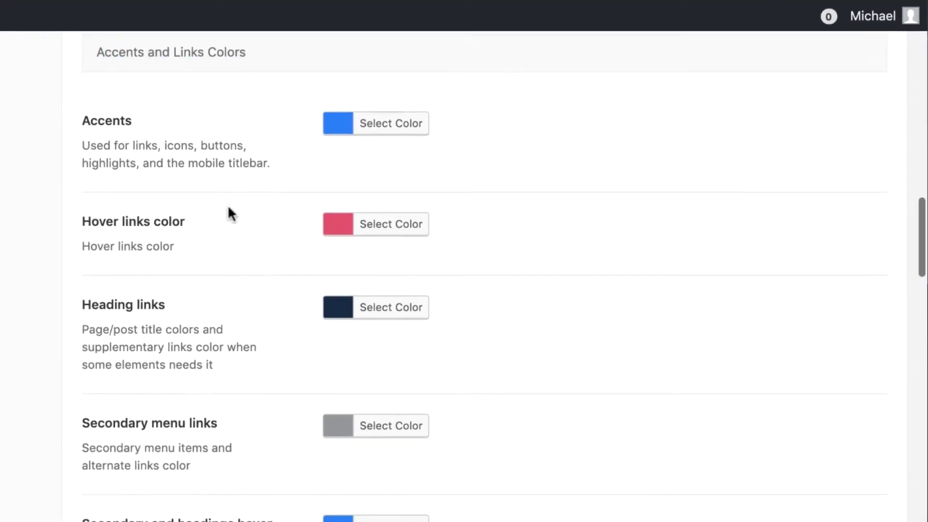
{"action": "scroll", "coordinate": [232, 242], "scroll_direction": "down", "scroll_amount": 2}
{"action": "scroll", "coordinate": [257, 464], "scroll_direction": "down", "scroll_amount": 3}
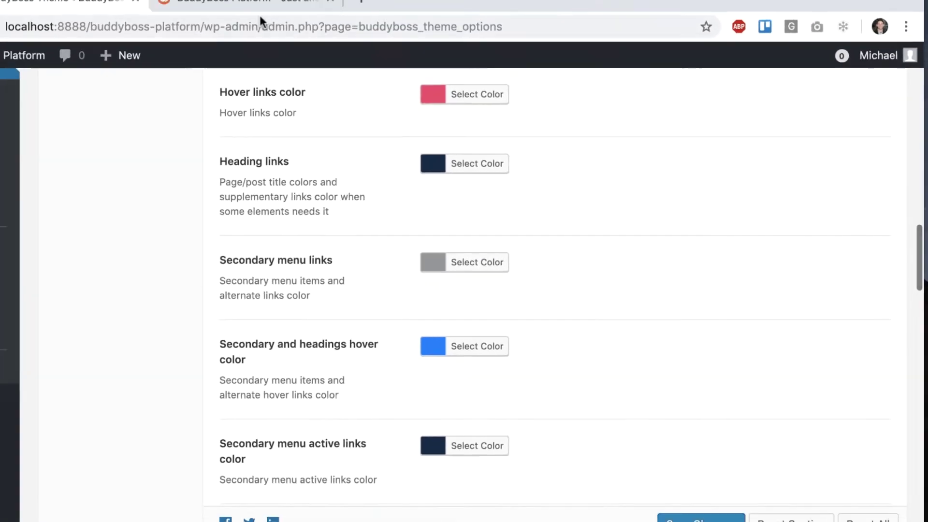
{"action": "left_click", "coordinate": [259, 6]}
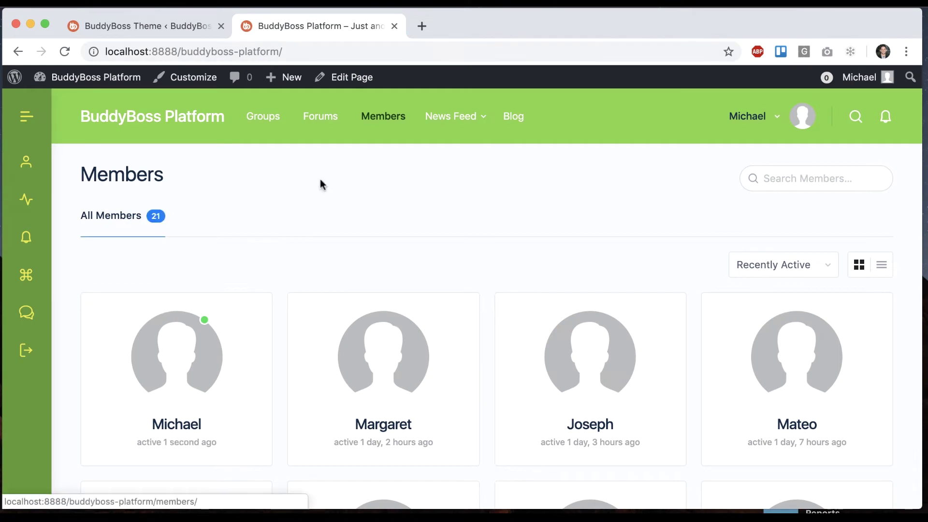
{"action": "left_click", "coordinate": [772, 114]}
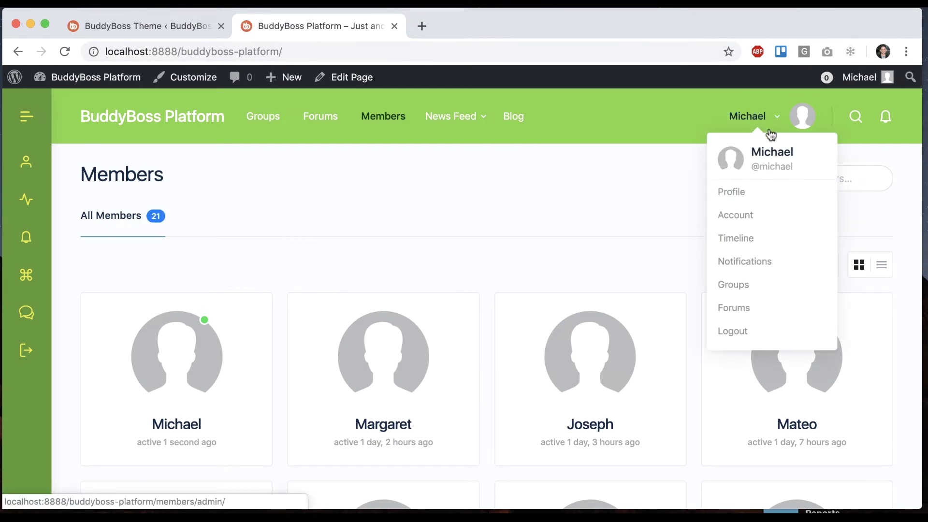
{"action": "left_click", "coordinate": [149, 26]}
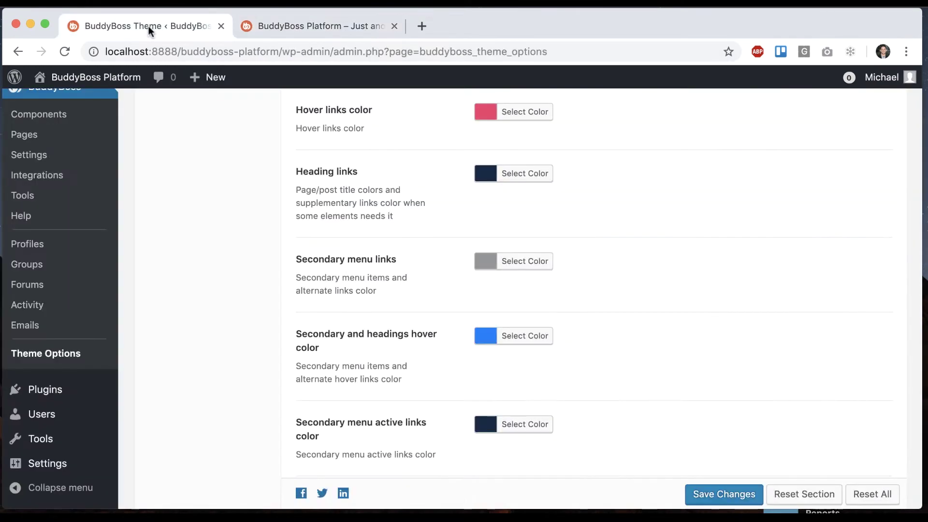
- Compare the live site's footer with the theme options footer colour settings
{"action": "scroll", "coordinate": [459, 244], "scroll_direction": "down", "scroll_amount": 6}
{"action": "scroll", "coordinate": [459, 244], "scroll_direction": "down", "scroll_amount": 2}
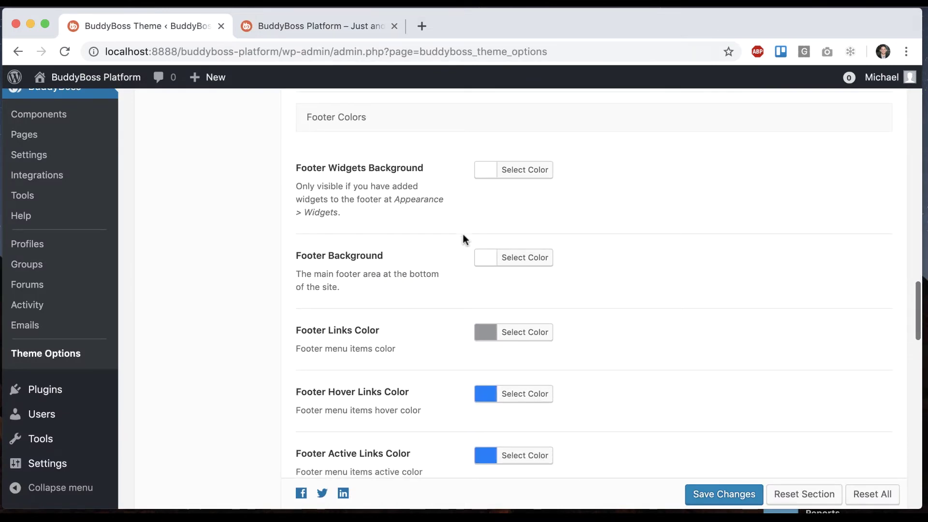
{"action": "left_click", "coordinate": [320, 26]}
{"action": "scroll", "coordinate": [321, 285], "scroll_direction": "down", "scroll_amount": 10}
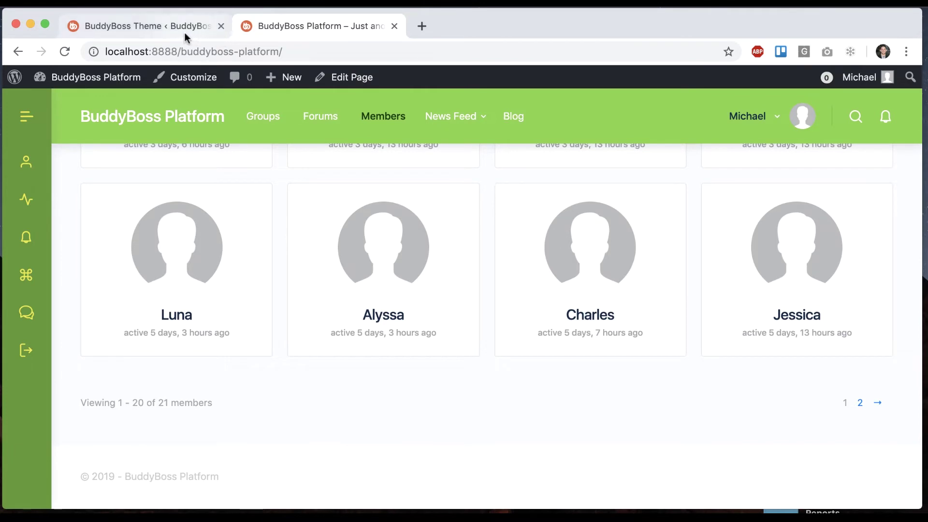
{"action": "left_click", "coordinate": [182, 27]}
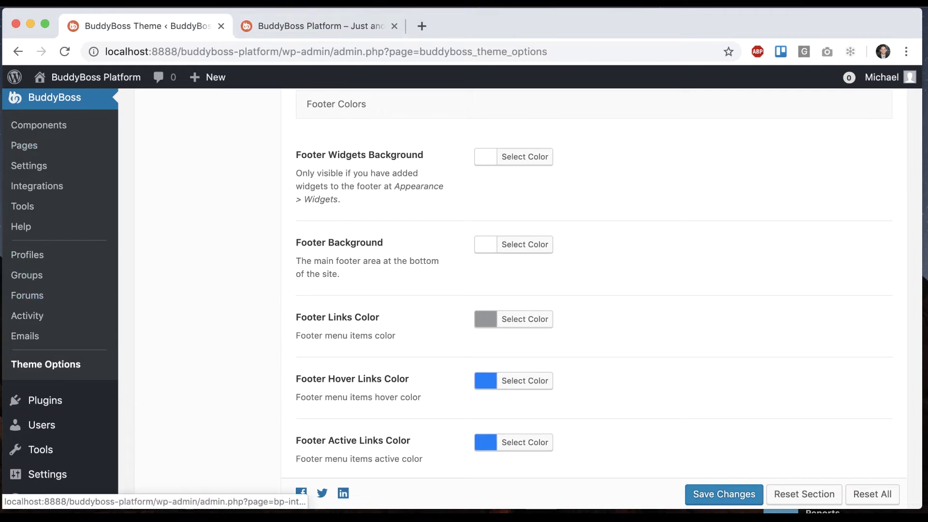
{"action": "left_click", "coordinate": [271, 23]}
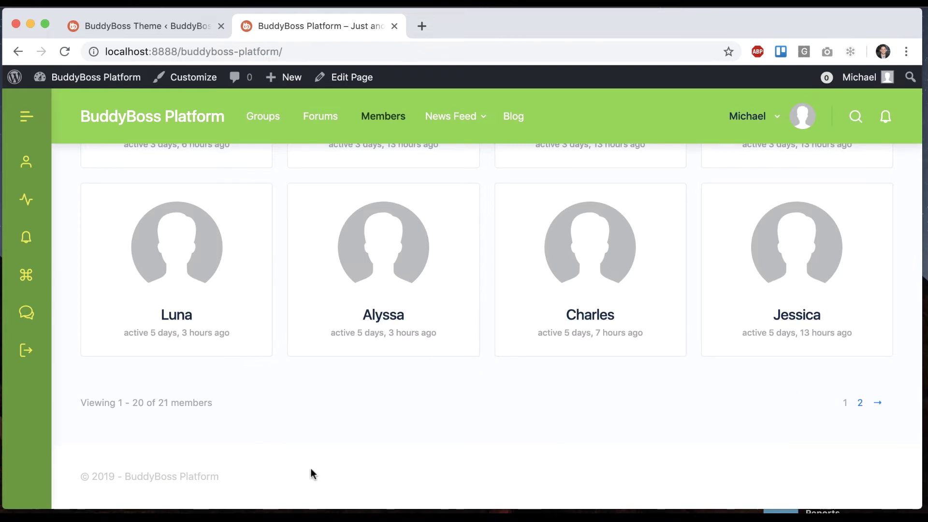
{"action": "left_click", "coordinate": [188, 24]}
{"action": "scroll", "coordinate": [443, 179], "scroll_direction": "down", "scroll_amount": 1}
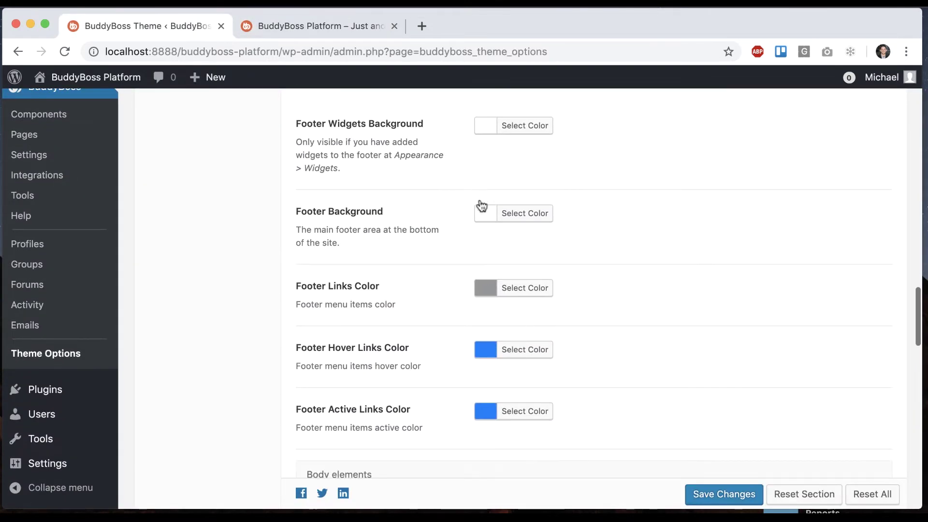
- Set Footer Background to green #81d742, save, and reload the live site to check it
{"action": "left_click", "coordinate": [522, 217]}
{"action": "left_click", "coordinate": [573, 380]}
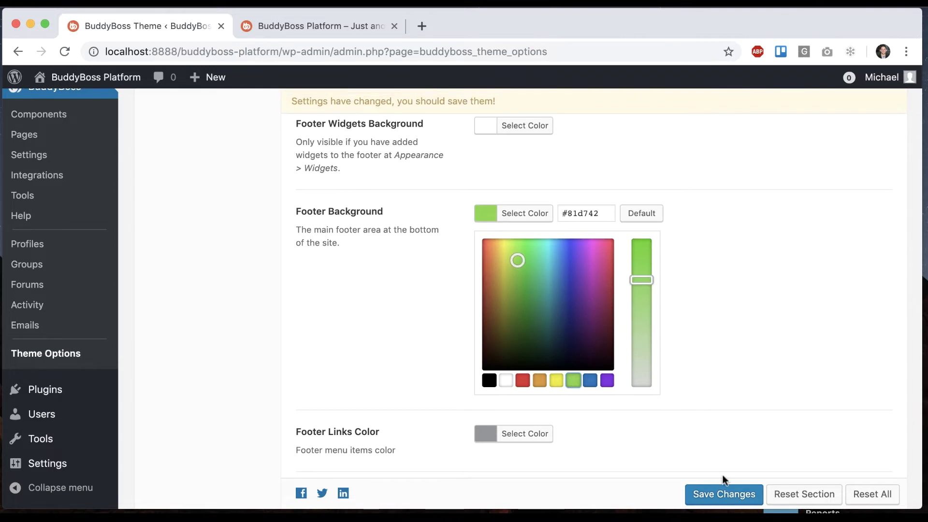
{"action": "left_click", "coordinate": [720, 489]}
{"action": "left_click", "coordinate": [341, 25]}
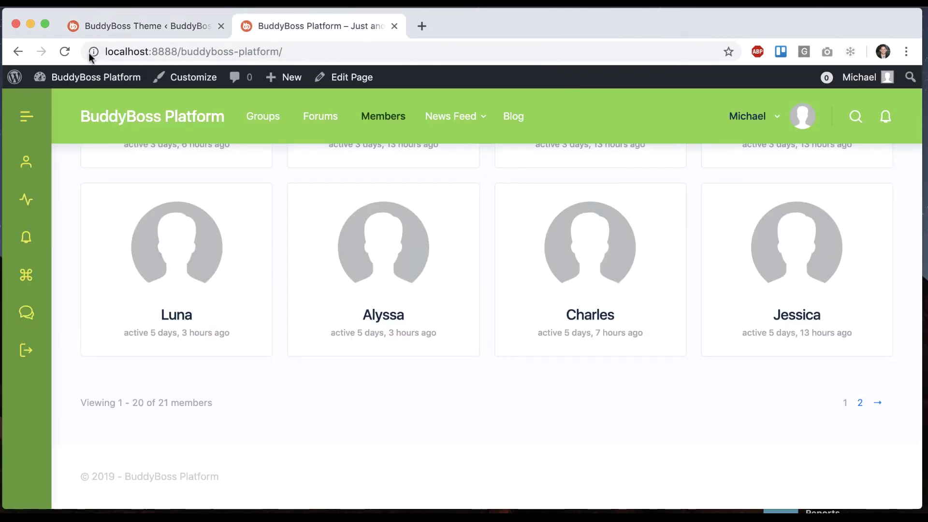
{"action": "left_click", "coordinate": [64, 51]}
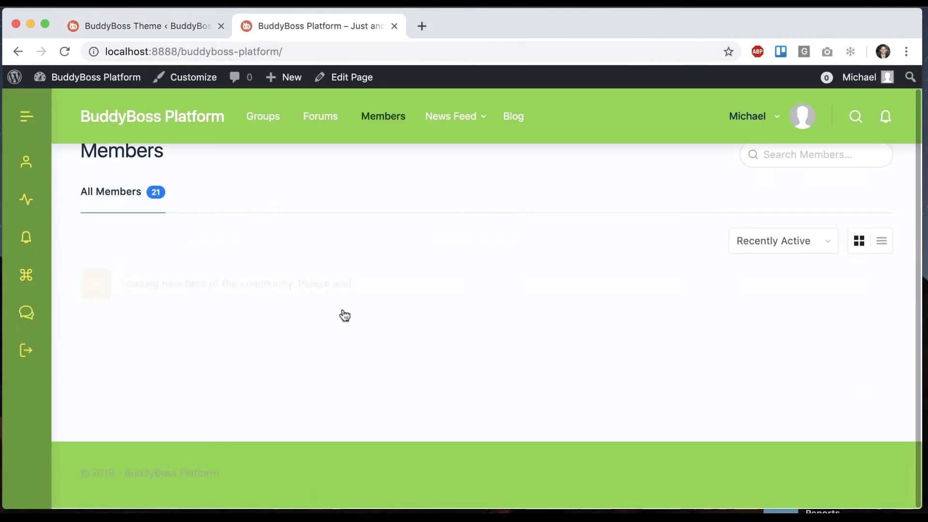
{"action": "scroll", "coordinate": [397, 256], "scroll_direction": "down", "scroll_amount": 15}
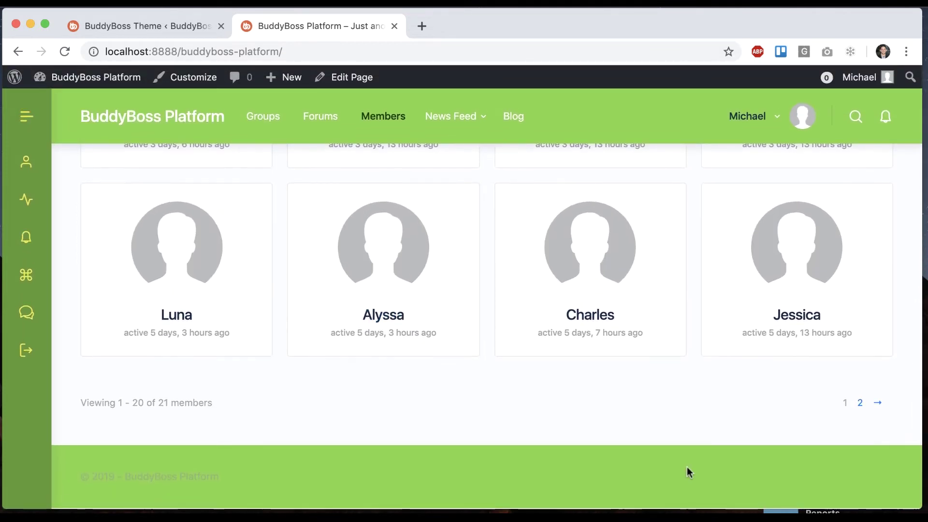
{"action": "left_click", "coordinate": [130, 35]}
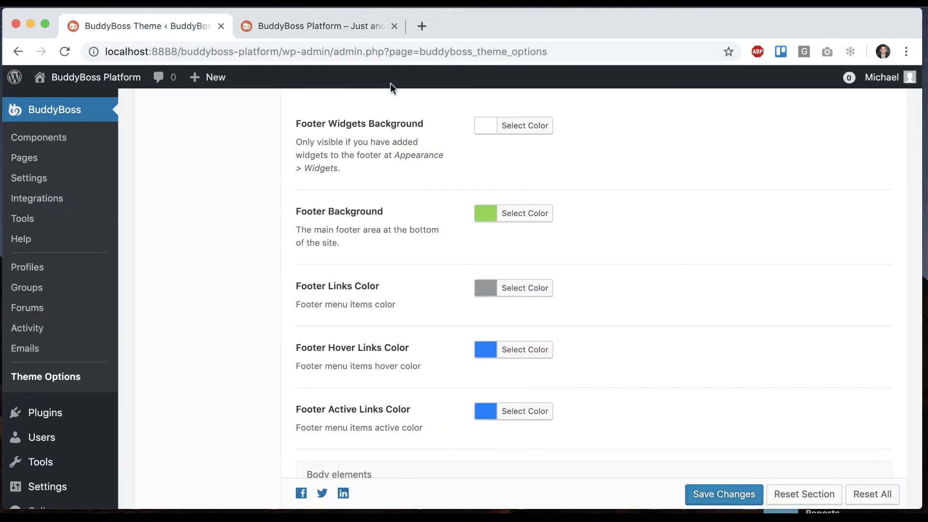
{"action": "scroll", "coordinate": [464, 349], "scroll_direction": "down", "scroll_amount": 8}
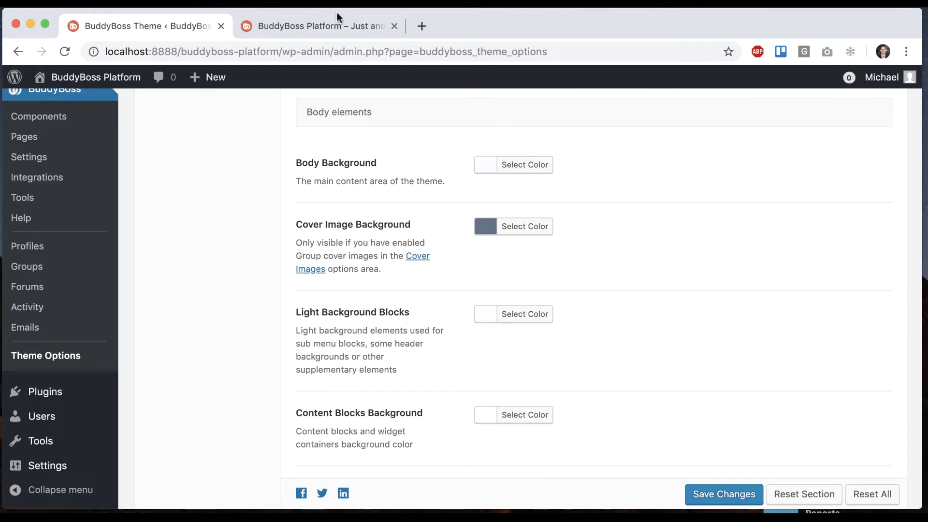
- Reload the site, then give Body Background a pale green shade and save it
{"action": "left_click", "coordinate": [319, 26]}
{"action": "key", "text": "super+r"}
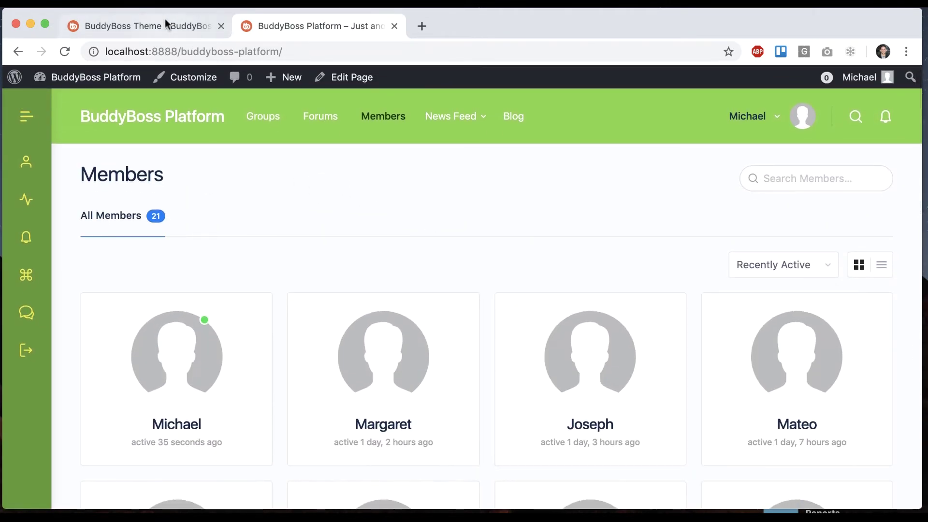
{"action": "left_click", "coordinate": [164, 26]}
{"action": "left_click", "coordinate": [507, 169]}
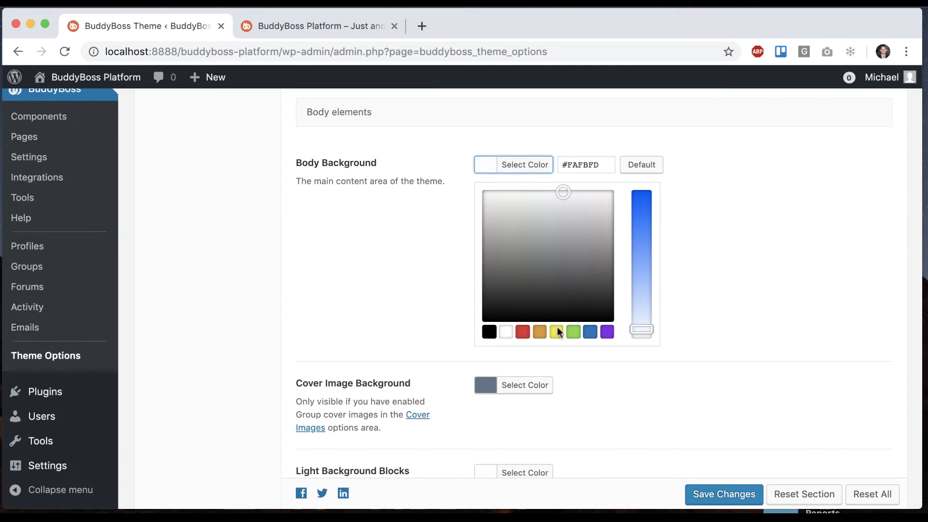
{"action": "left_click", "coordinate": [574, 332]}
{"action": "left_click_drag", "start_coordinate": [635, 297], "coordinate": [642, 320]}
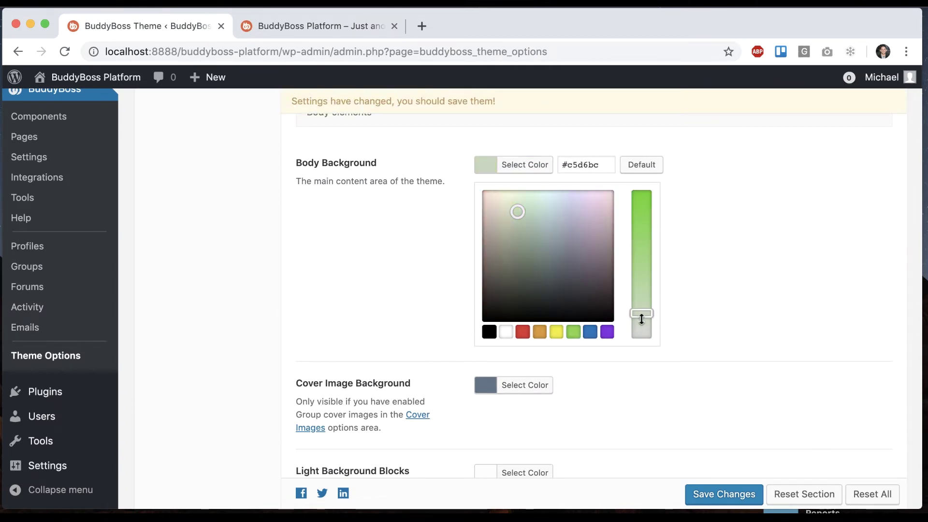
{"action": "left_click", "coordinate": [737, 494]}
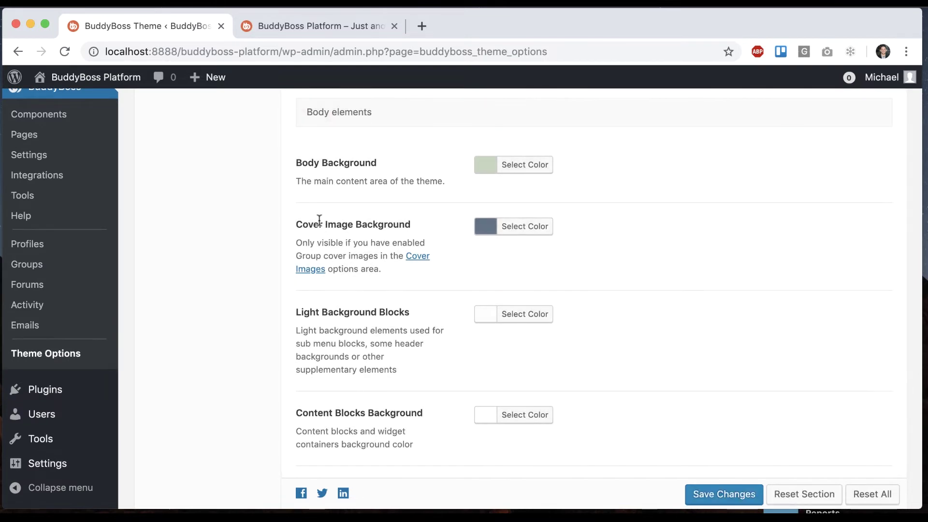
- Fine-tune Body Background to a paler yellow-green #dfe5c9, save, and reload the live site
{"action": "left_click", "coordinate": [318, 27]}
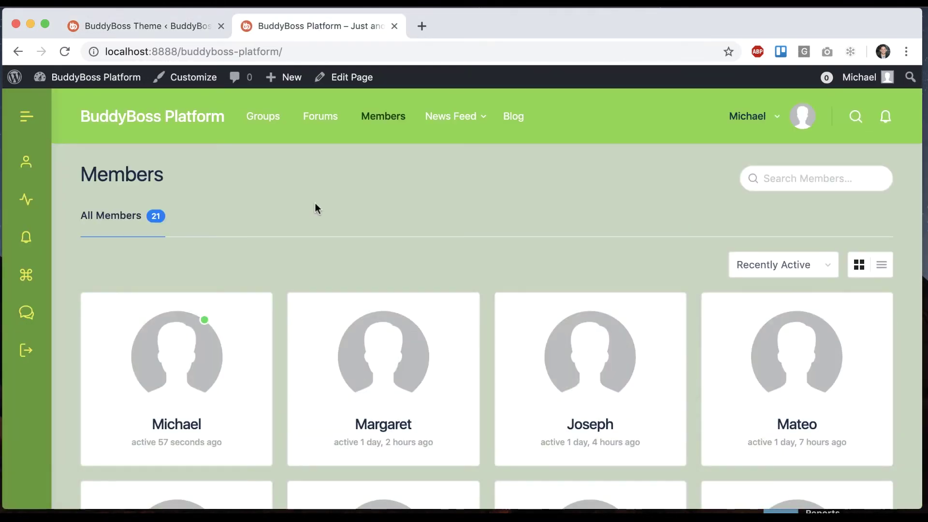
{"action": "left_click", "coordinate": [188, 28]}
{"action": "left_click_drag", "start_coordinate": [512, 208], "coordinate": [505, 202]}
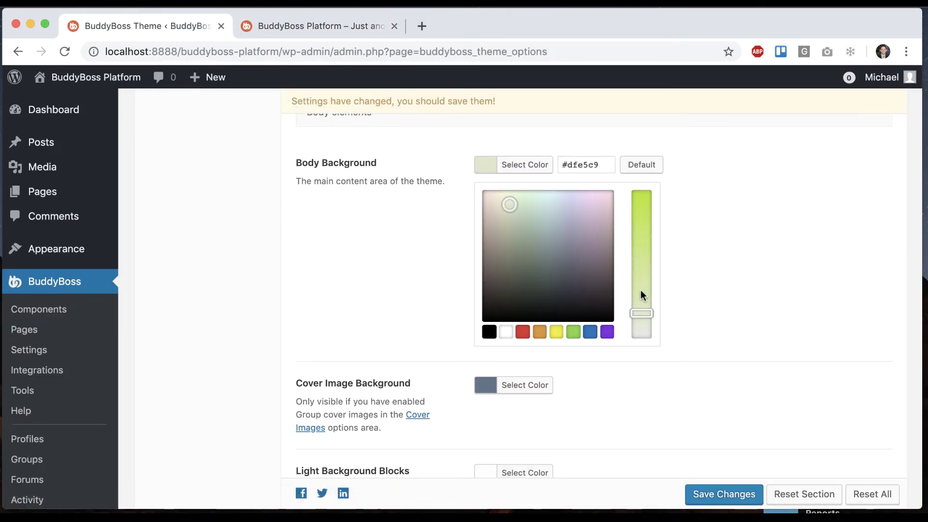
{"action": "left_click_drag", "start_coordinate": [640, 291], "coordinate": [640, 295]}
{"action": "left_click", "coordinate": [725, 493]}
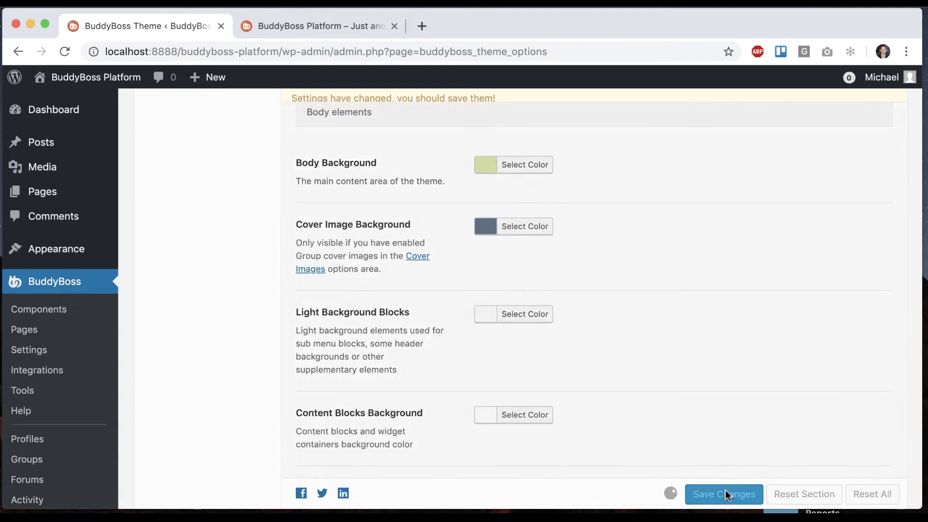
{"action": "left_click", "coordinate": [294, 27]}
{"action": "left_click", "coordinate": [65, 53]}
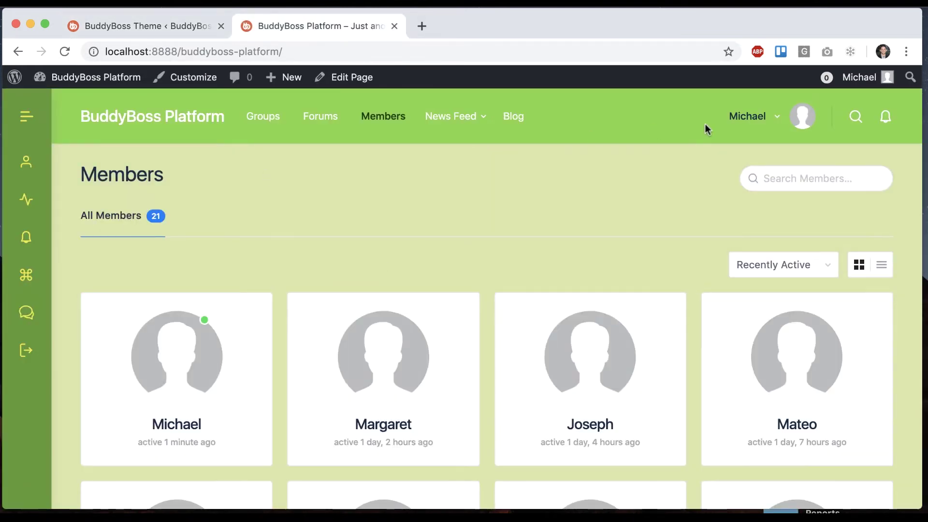
- Open the member's own profile page to view its cover, then return to theme options
{"action": "mouse_move", "coordinate": [742, 114]}
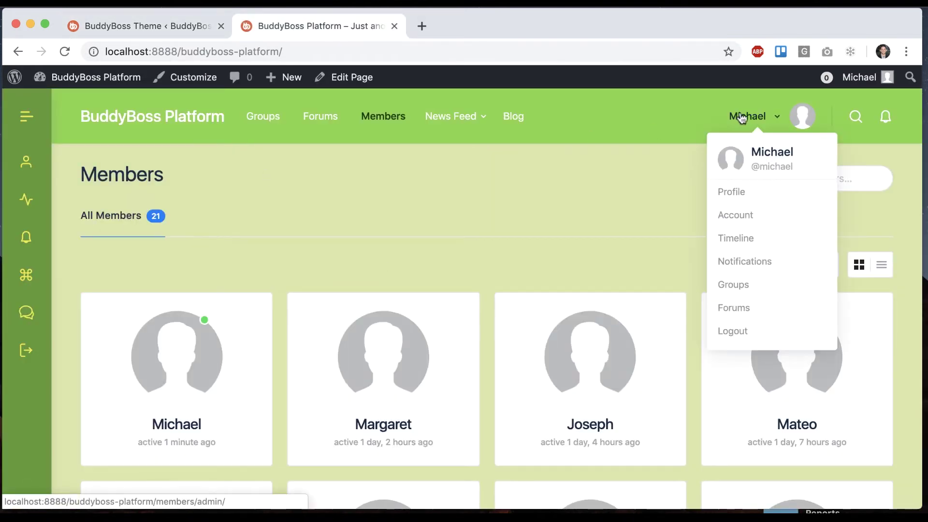
{"action": "left_click", "coordinate": [731, 191]}
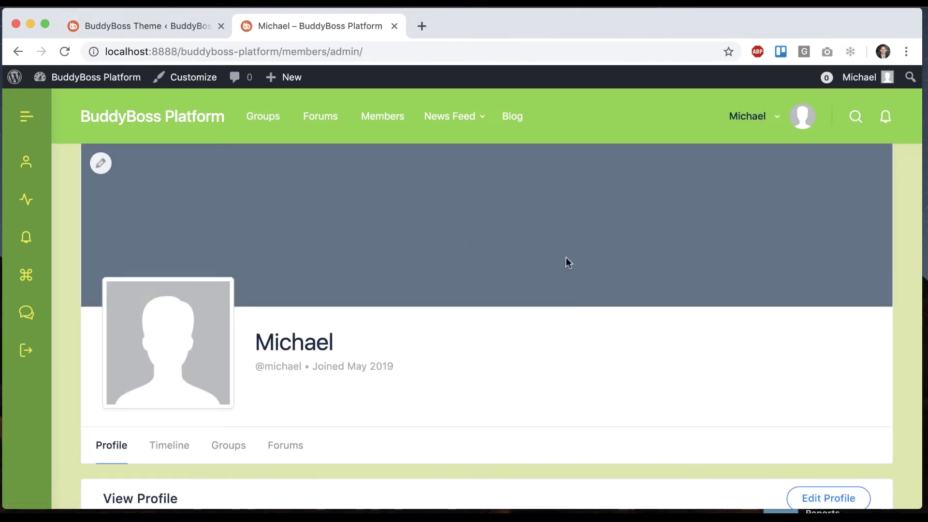
{"action": "left_click", "coordinate": [161, 19]}
{"action": "scroll", "coordinate": [457, 224], "scroll_direction": "down", "scroll_amount": 2}
- Set Cover Image Background to muted green #578e69, save, and reload the profile to verify
{"action": "left_click", "coordinate": [488, 195]}
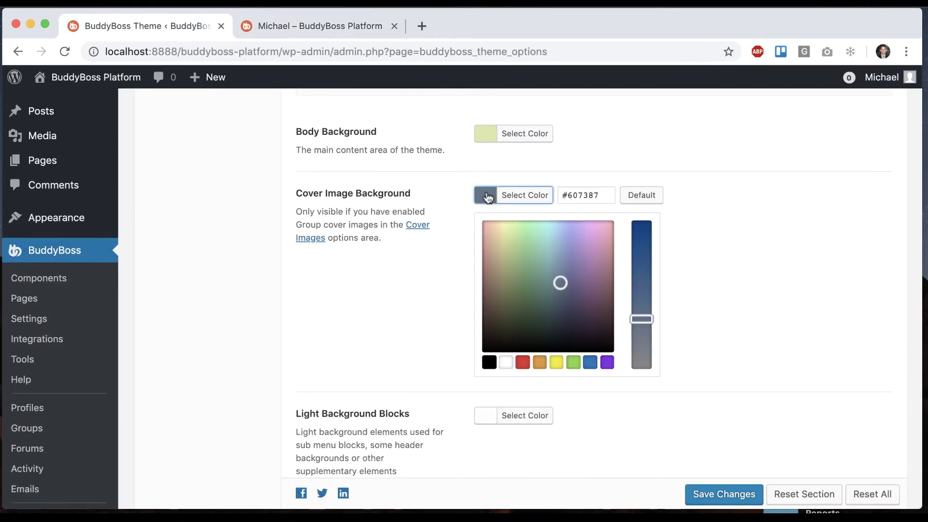
{"action": "left_click_drag", "start_coordinate": [545, 249], "coordinate": [535, 278]}
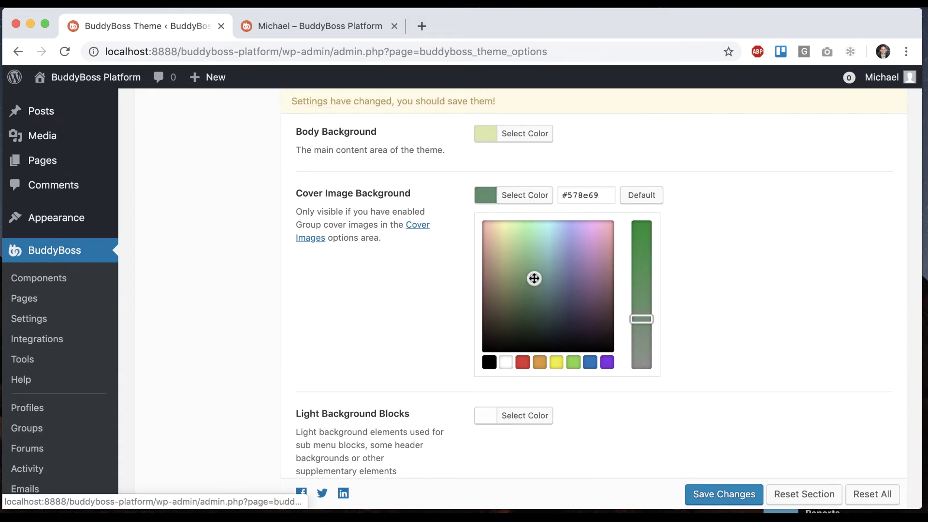
{"action": "left_click", "coordinate": [773, 288]}
{"action": "left_click", "coordinate": [723, 493]}
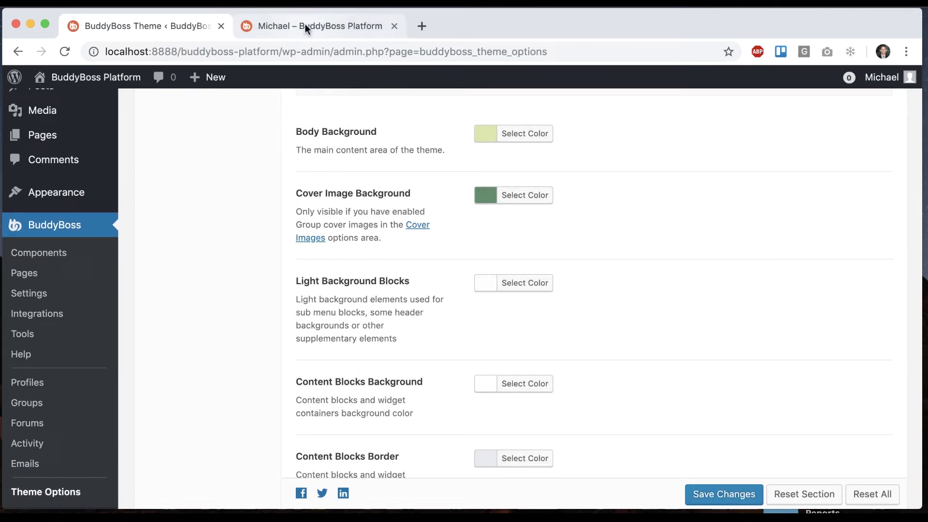
{"action": "left_click", "coordinate": [305, 26]}
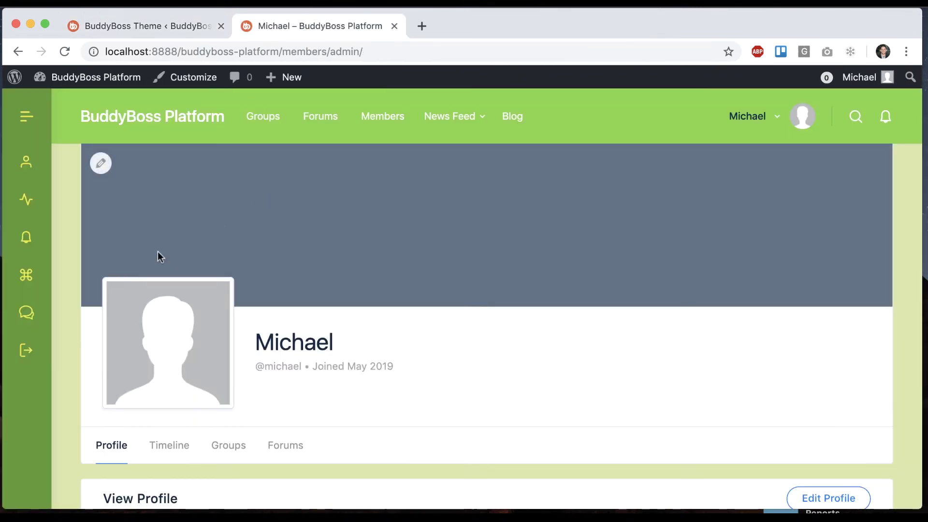
{"action": "left_click", "coordinate": [65, 51]}
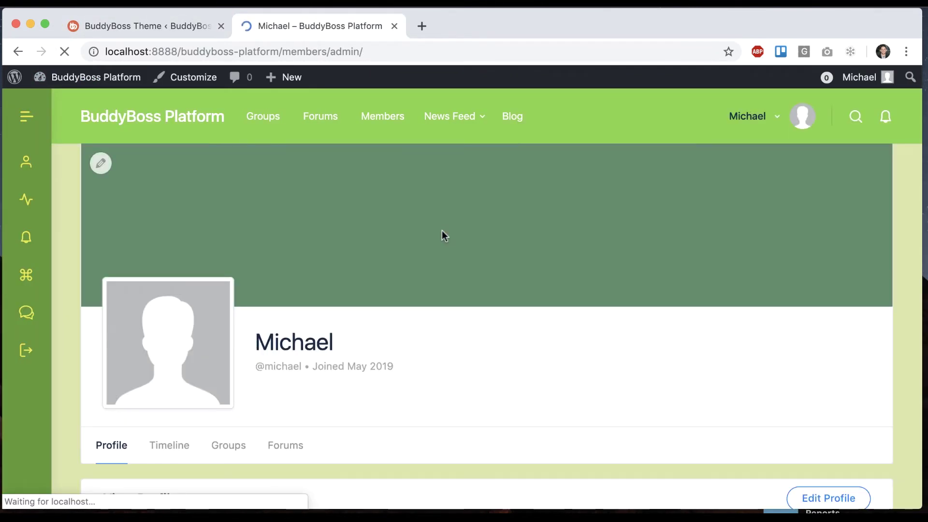
{"action": "scroll", "coordinate": [443, 225], "scroll_direction": "down", "scroll_amount": 6}
{"action": "scroll", "coordinate": [443, 227], "scroll_direction": "up", "scroll_amount": 5}
{"action": "key", "text": "ctrl+shift+Tab"}
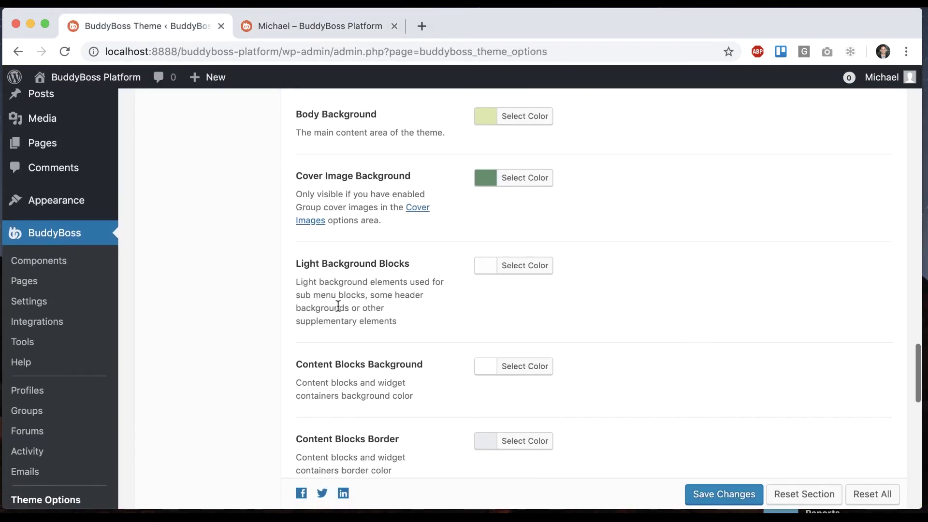
{"action": "scroll", "coordinate": [339, 306], "scroll_direction": "down", "scroll_amount": 3}
- Check the live profile page before returning to the theme colour settings
{"action": "scroll", "coordinate": [337, 306], "scroll_direction": "down", "scroll_amount": 4}
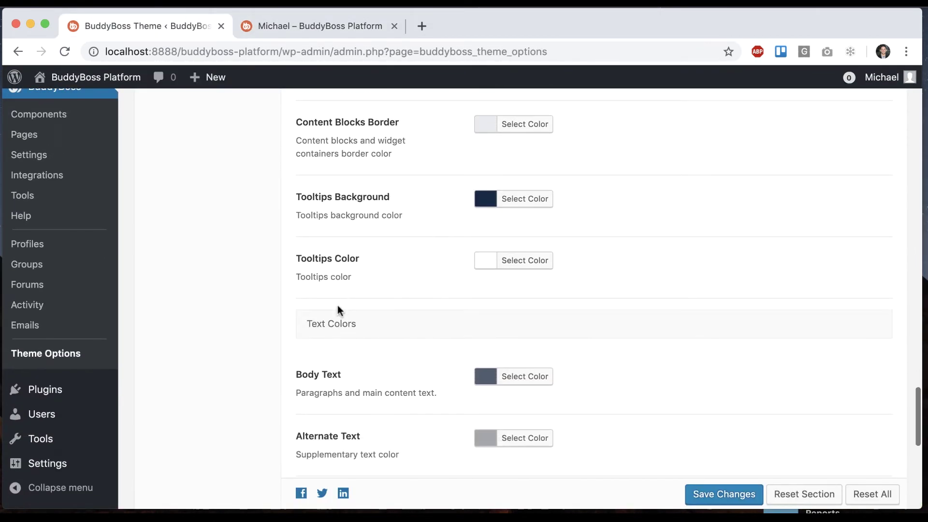
{"action": "scroll", "coordinate": [358, 286], "scroll_direction": "up", "scroll_amount": 2}
{"action": "scroll", "coordinate": [411, 256], "scroll_direction": "down", "scroll_amount": 2}
{"action": "scroll", "coordinate": [449, 251], "scroll_direction": "down", "scroll_amount": 2}
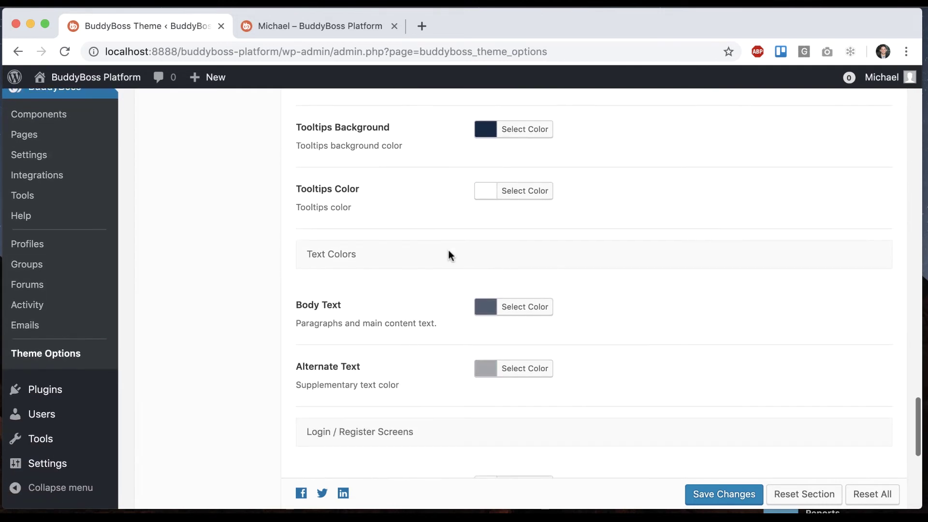
{"action": "left_click", "coordinate": [359, 25]}
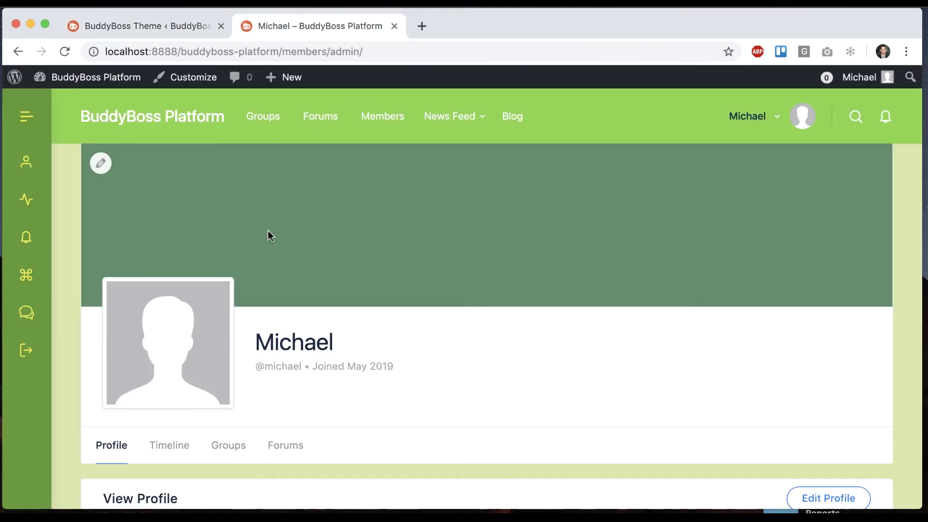
{"action": "mouse_move", "coordinate": [109, 167]}
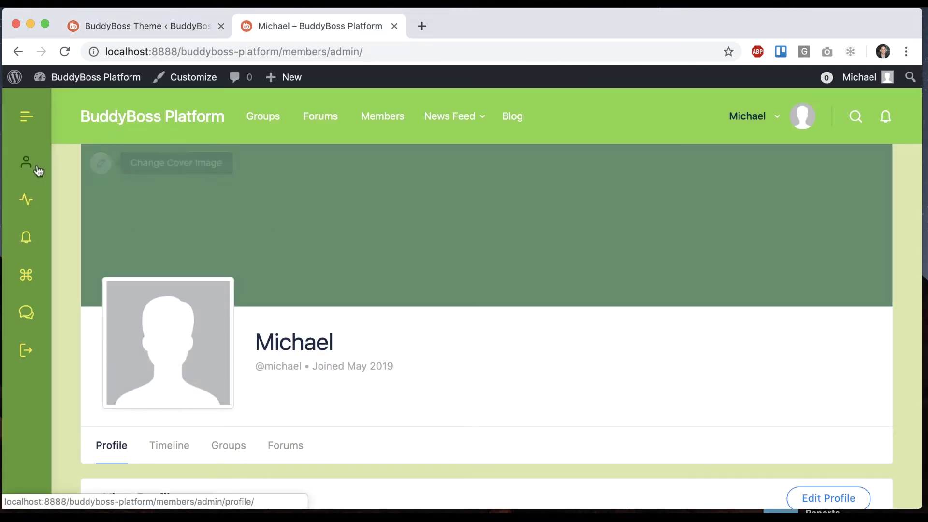
{"action": "left_click", "coordinate": [163, 30]}
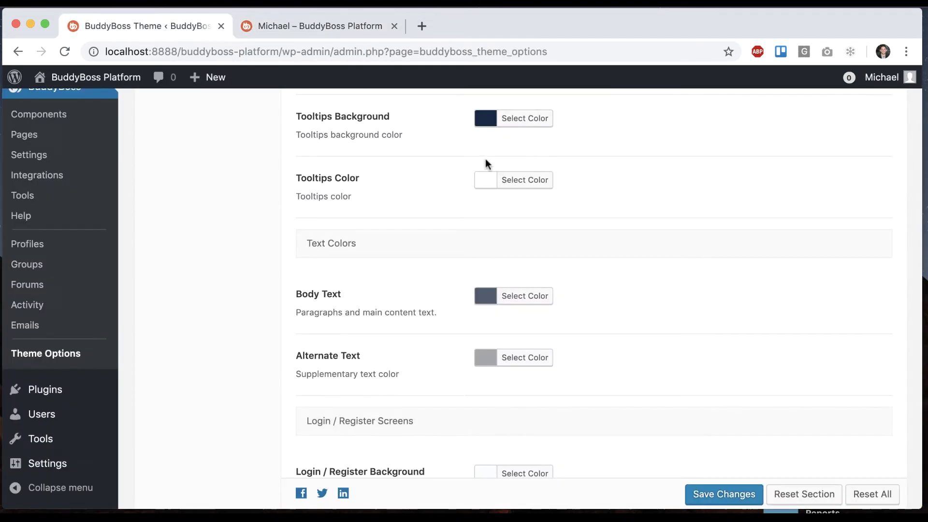
- Set Tooltips Background to magenta #d635b3, save, and reload the profile to check it
{"action": "left_click", "coordinate": [524, 118]}
{"action": "left_click", "coordinate": [605, 174]}
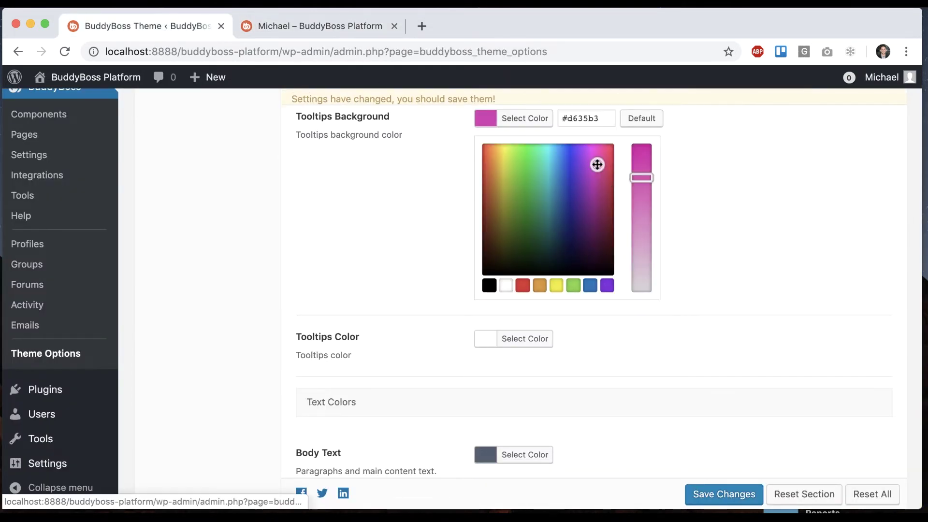
{"action": "left_click", "coordinate": [730, 248]}
{"action": "left_click", "coordinate": [721, 492]}
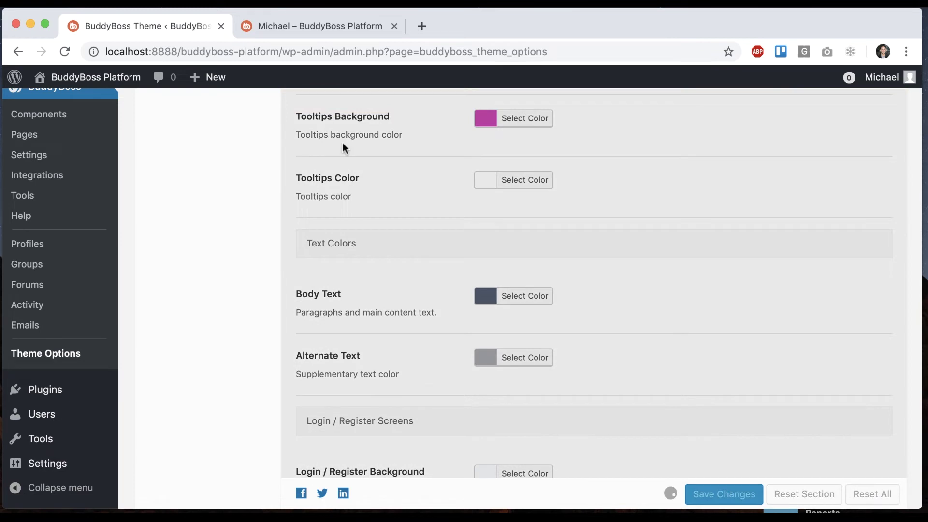
{"action": "left_click", "coordinate": [303, 27]}
{"action": "left_click", "coordinate": [63, 52]}
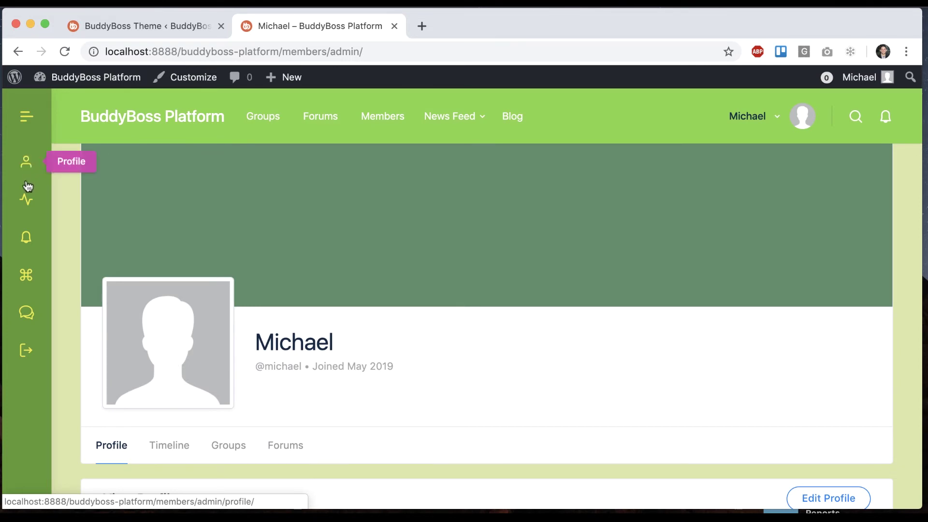
{"action": "left_click", "coordinate": [119, 26]}
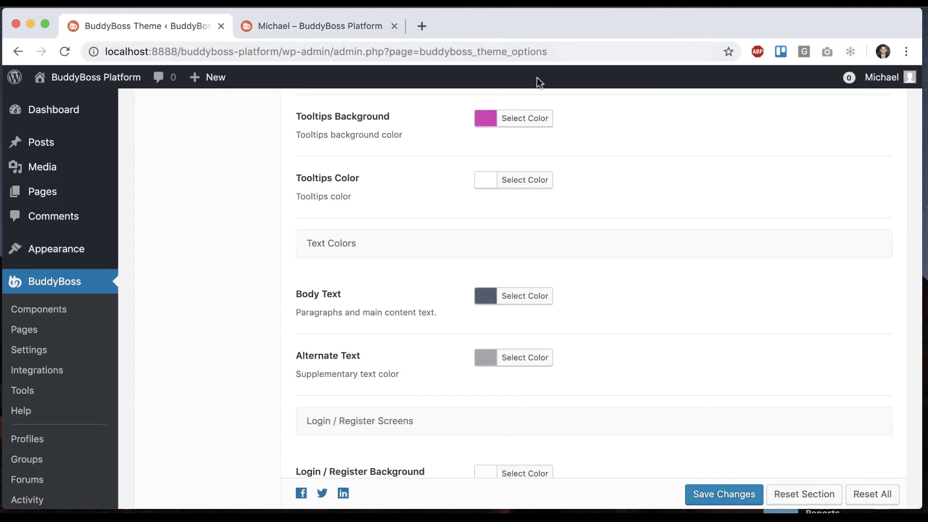
{"action": "scroll", "coordinate": [658, 220], "scroll_direction": "down", "scroll_amount": 3}
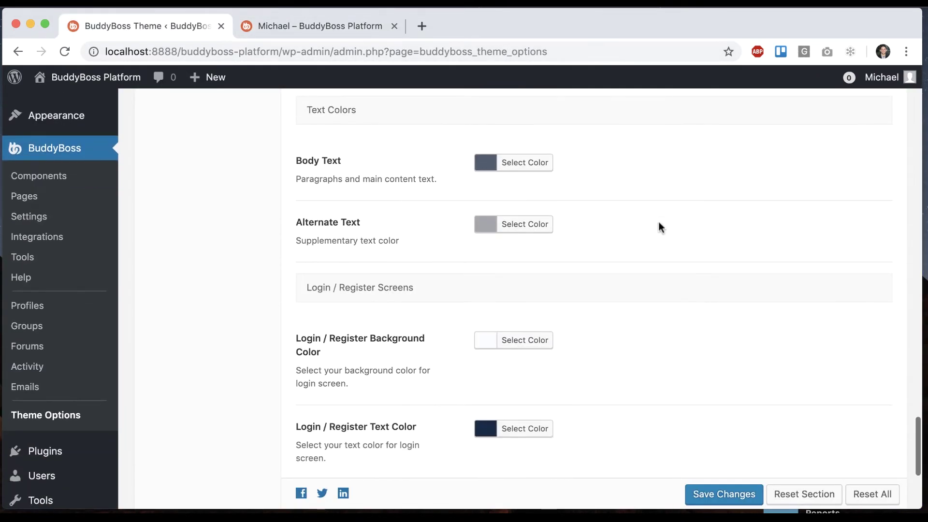
- Inspect the member profile's current text colours alongside the theme options
{"action": "left_click", "coordinate": [343, 23]}
{"action": "scroll", "coordinate": [400, 260], "scroll_direction": "down", "scroll_amount": 3}
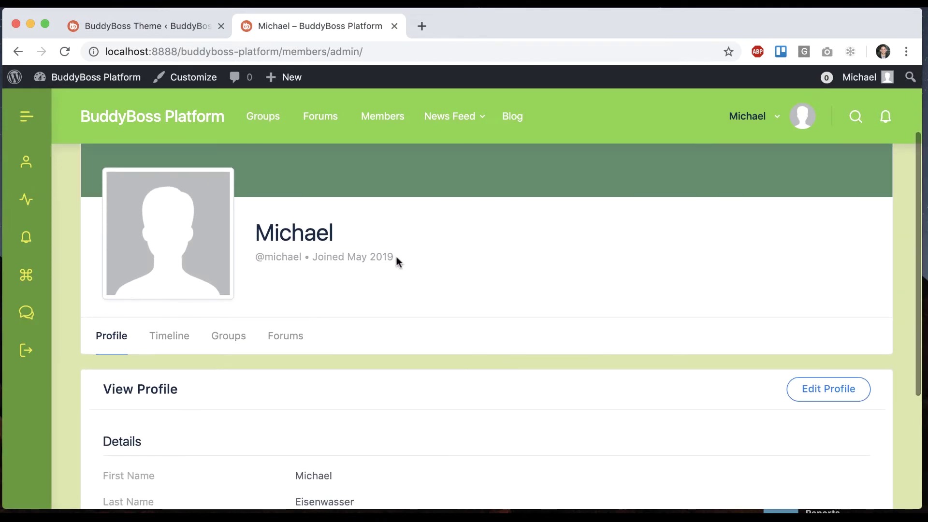
{"action": "left_click_drag", "start_coordinate": [396, 255], "coordinate": [253, 254]}
{"action": "left_click", "coordinate": [405, 269]}
{"action": "scroll", "coordinate": [364, 294], "scroll_direction": "down", "scroll_amount": 4}
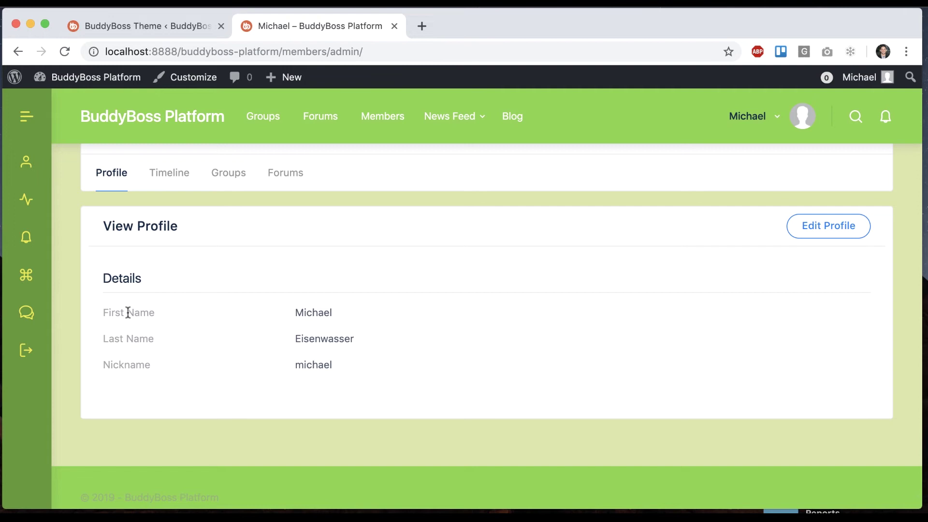
{"action": "left_click", "coordinate": [178, 26]}
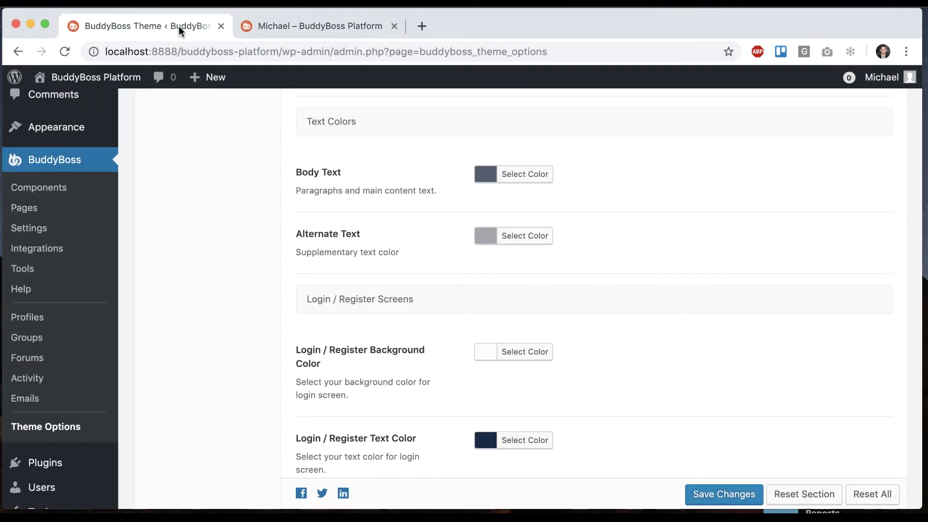
{"action": "left_click", "coordinate": [342, 35]}
{"action": "key", "text": "ctrl+shift+Tab"}
{"action": "left_click", "coordinate": [297, 26]}
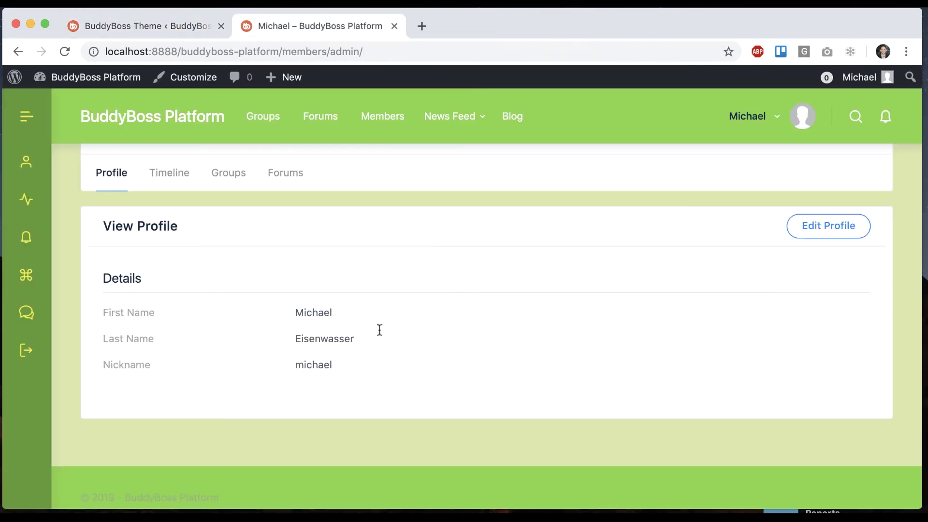
{"action": "left_click", "coordinate": [169, 26]}
- Set Body Text to a saturated deep purple and Alternate Text to light purple
{"action": "left_click", "coordinate": [516, 174]}
{"action": "left_click_drag", "start_coordinate": [576, 240], "coordinate": [592, 252]}
{"action": "left_click", "coordinate": [638, 233]}
{"action": "left_click", "coordinate": [706, 203]}
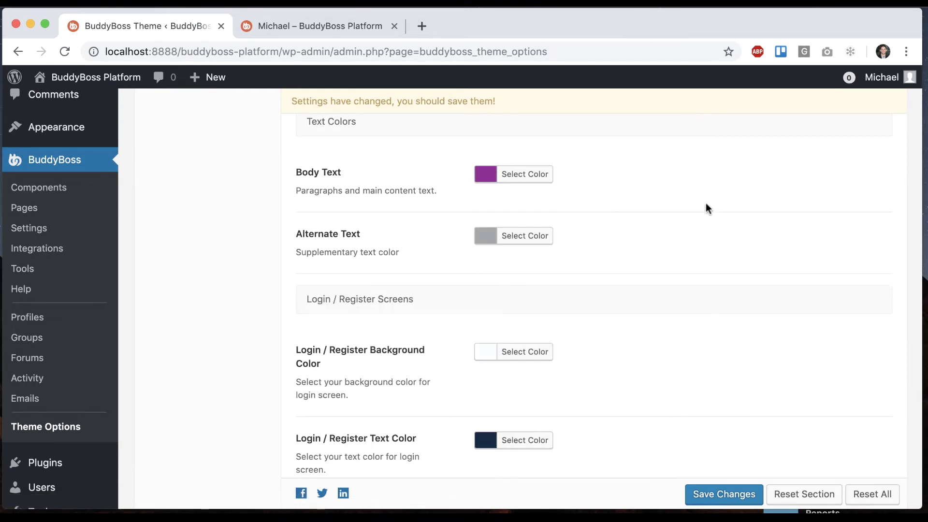
{"action": "left_click", "coordinate": [532, 239]}
{"action": "left_click", "coordinate": [604, 402]}
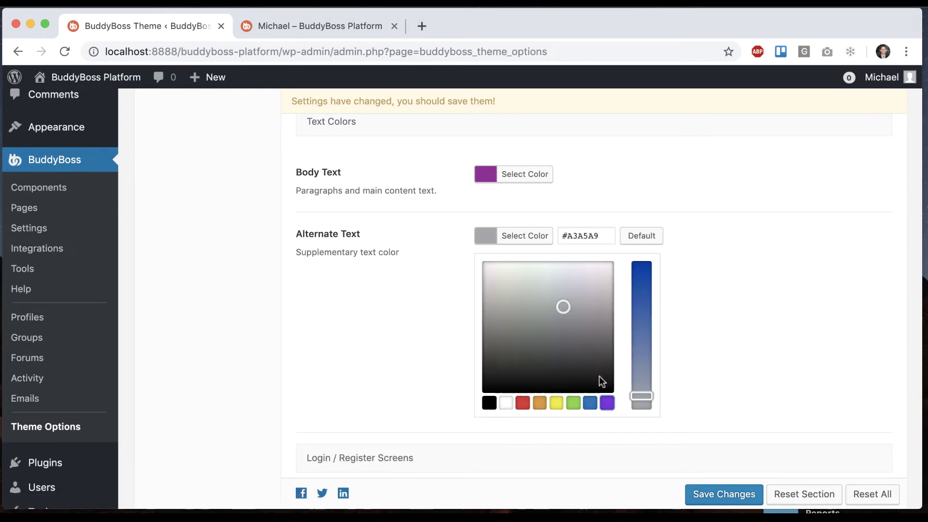
{"action": "left_click", "coordinate": [638, 339]}
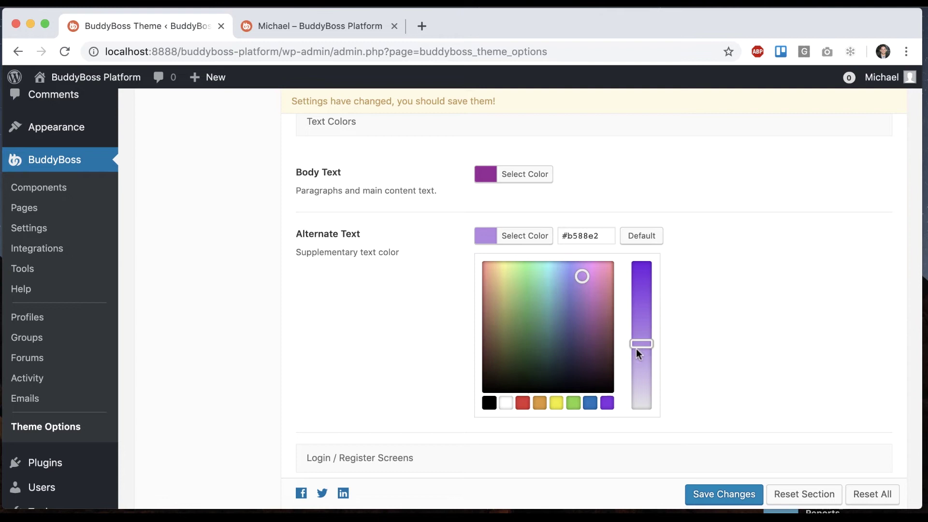
{"action": "left_click", "coordinate": [735, 363]}
- Save the new text colours and reload the member profile to review them
{"action": "left_click", "coordinate": [739, 495]}
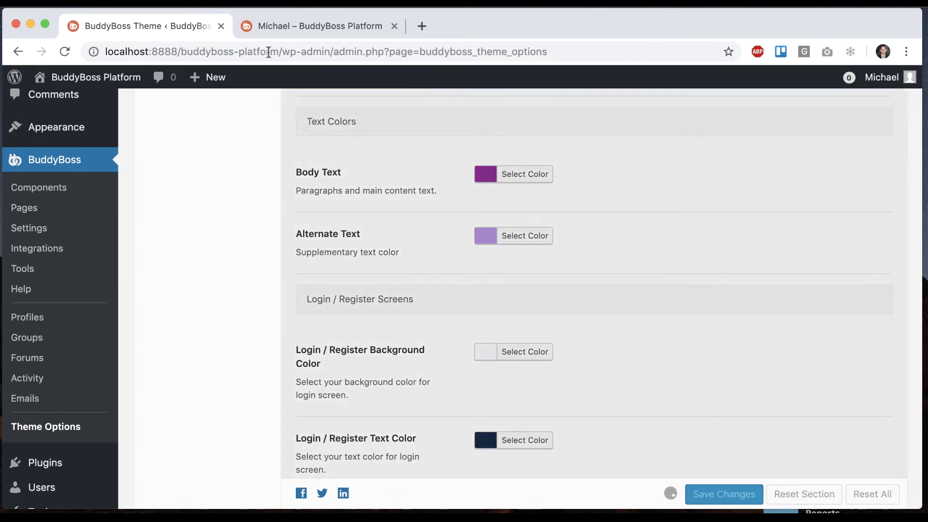
{"action": "left_click", "coordinate": [308, 25]}
{"action": "left_click", "coordinate": [65, 52]}
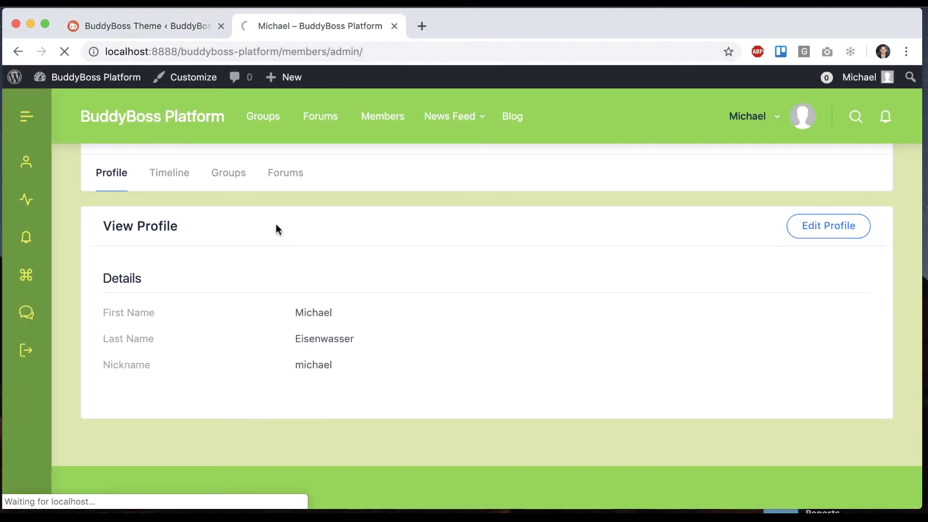
{"action": "scroll", "coordinate": [247, 325], "scroll_direction": "up", "scroll_amount": 4}
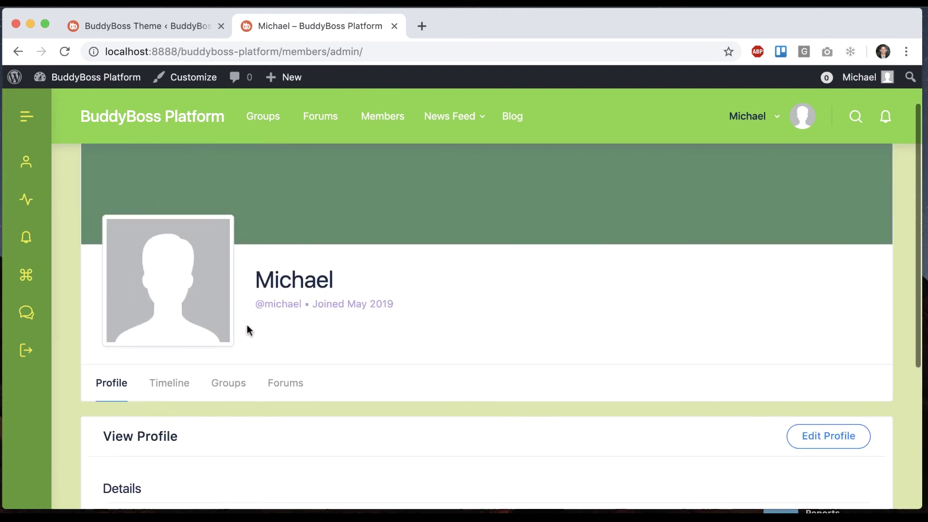
{"action": "scroll", "coordinate": [348, 319], "scroll_direction": "down", "scroll_amount": 4}
{"action": "scroll", "coordinate": [412, 325], "scroll_direction": "up", "scroll_amount": 2}
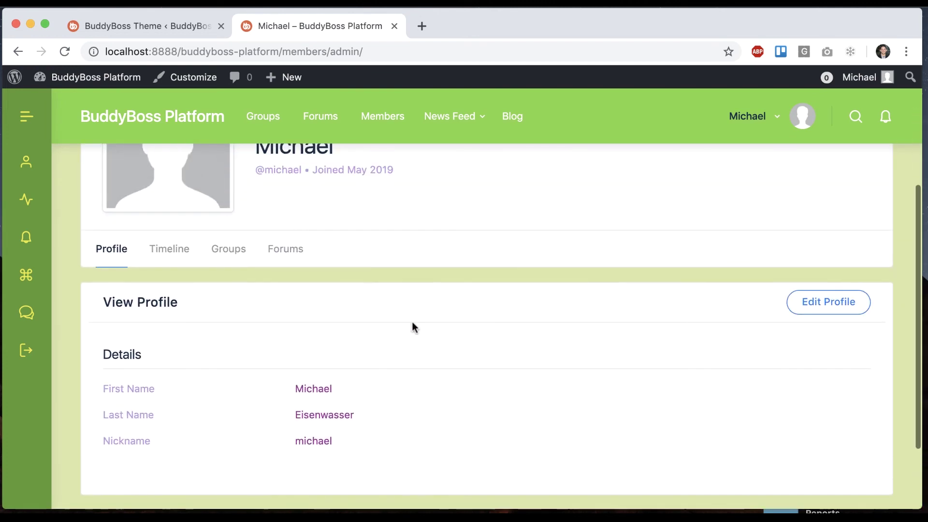
{"action": "scroll", "coordinate": [412, 325], "scroll_direction": "down", "scroll_amount": 1}
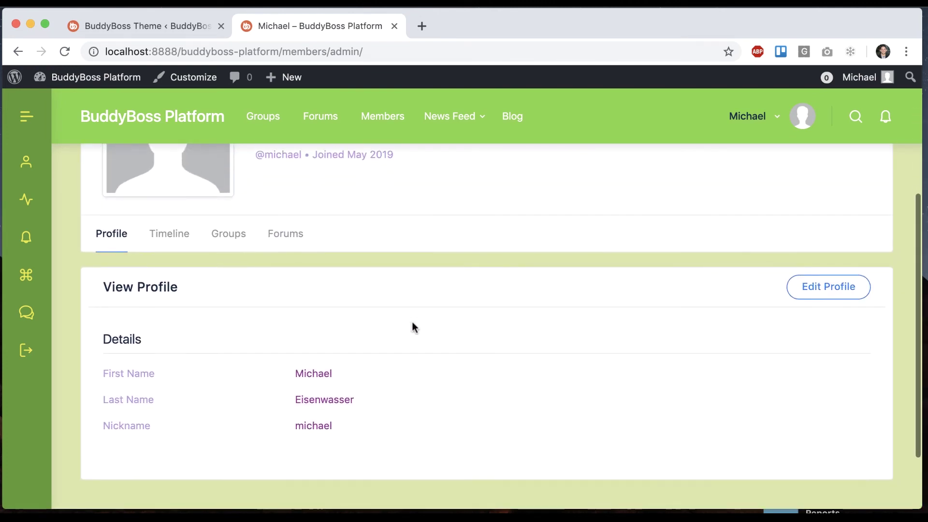
{"action": "scroll", "coordinate": [411, 324], "scroll_direction": "down", "scroll_amount": 3}
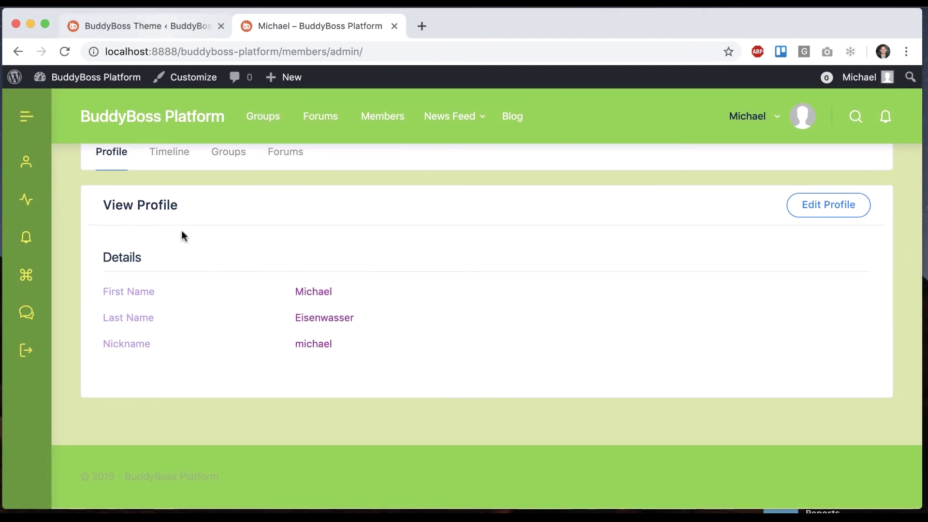
- Return to theme options and select the site's home address for copying
{"action": "left_click", "coordinate": [174, 27]}
{"action": "scroll", "coordinate": [385, 316], "scroll_direction": "down", "scroll_amount": 5}
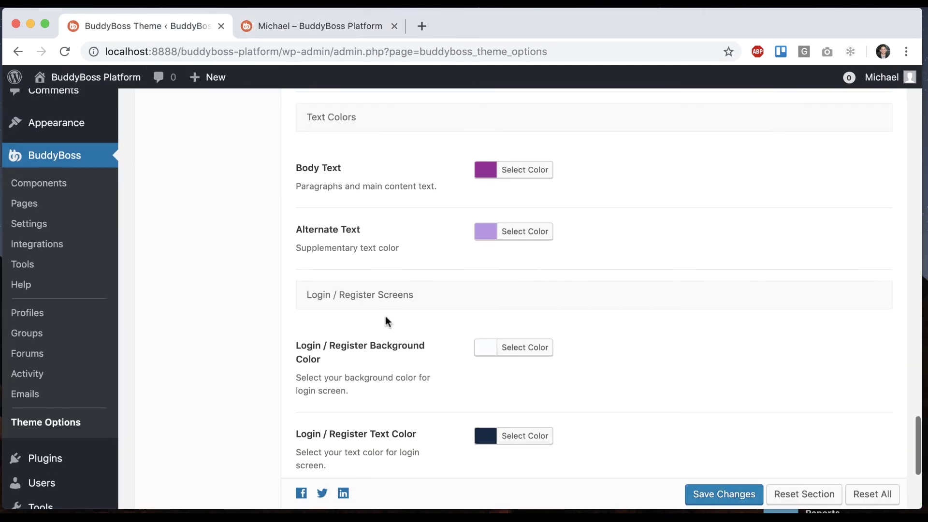
{"action": "scroll", "coordinate": [455, 251], "scroll_direction": "down", "scroll_amount": 2}
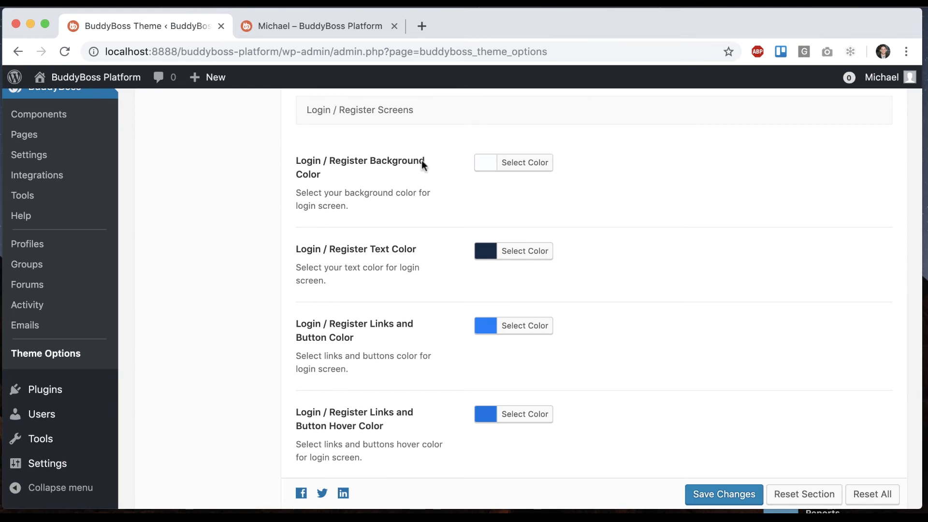
{"action": "left_click_drag", "start_coordinate": [295, 52], "coordinate": [105, 51]}
{"action": "key", "text": "super+c"}
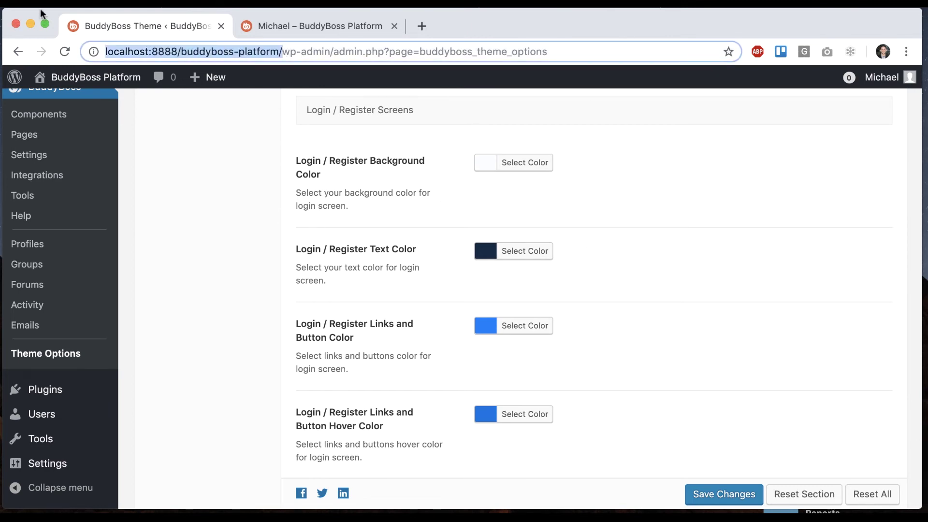
- Load the copied site address in a new incognito window beside the admin
{"action": "left_click", "coordinate": [100, 3]}
{"action": "left_click", "coordinate": [104, 45]}
{"action": "key", "text": "super+v"}
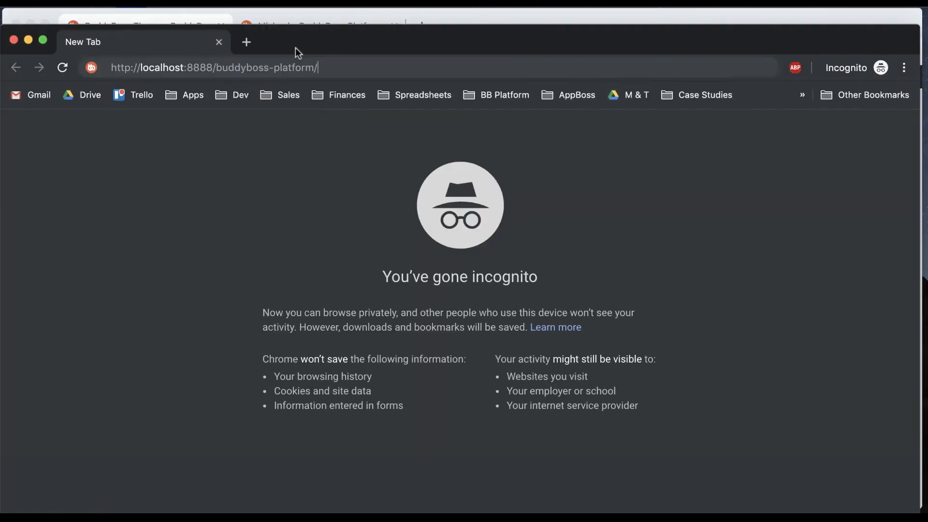
{"action": "key", "text": "Return"}
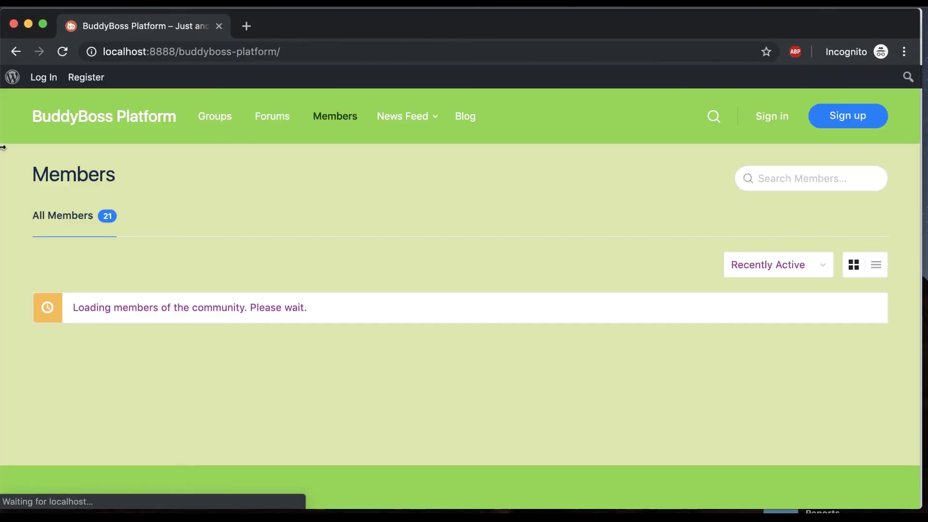
{"action": "left_click_drag", "start_coordinate": [2, 129], "coordinate": [214, 130]}
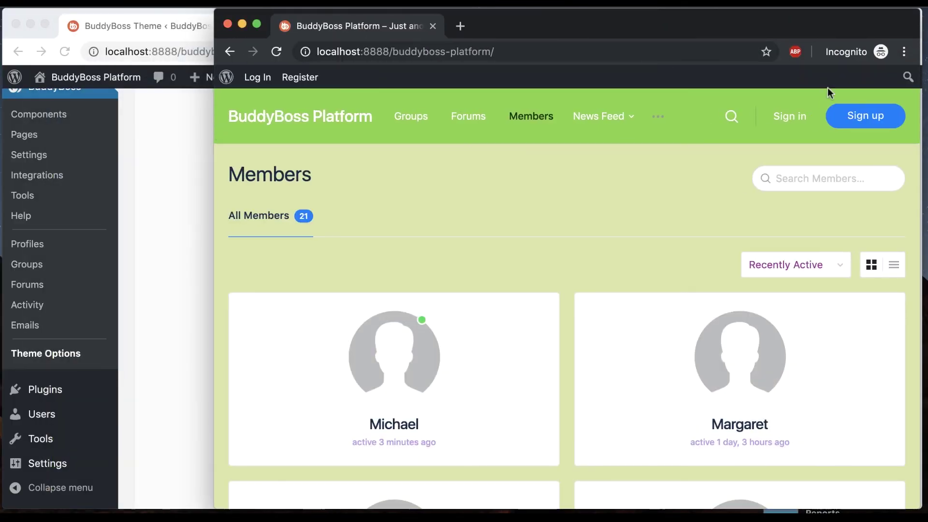
- Preview the logged-out sign-in and registration pages, then bring theme options forward
{"action": "left_click", "coordinate": [791, 117]}
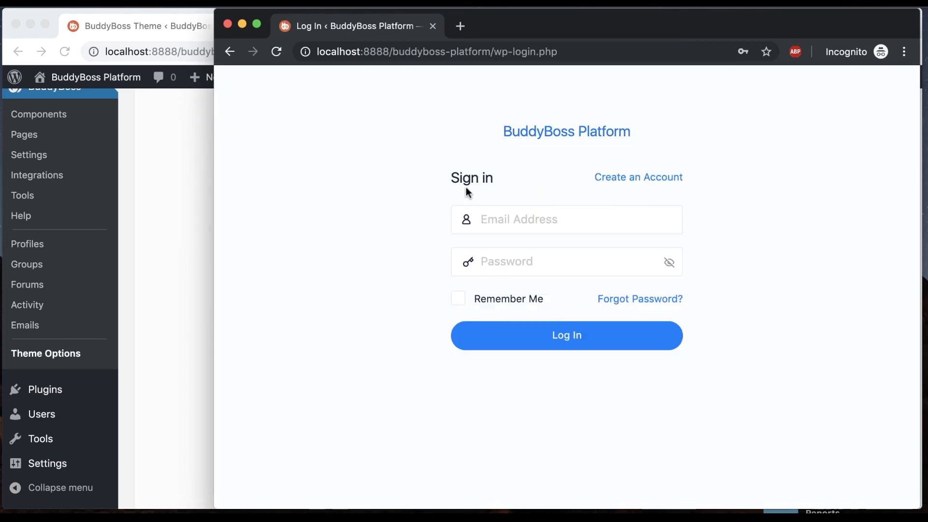
{"action": "left_click", "coordinate": [637, 178]}
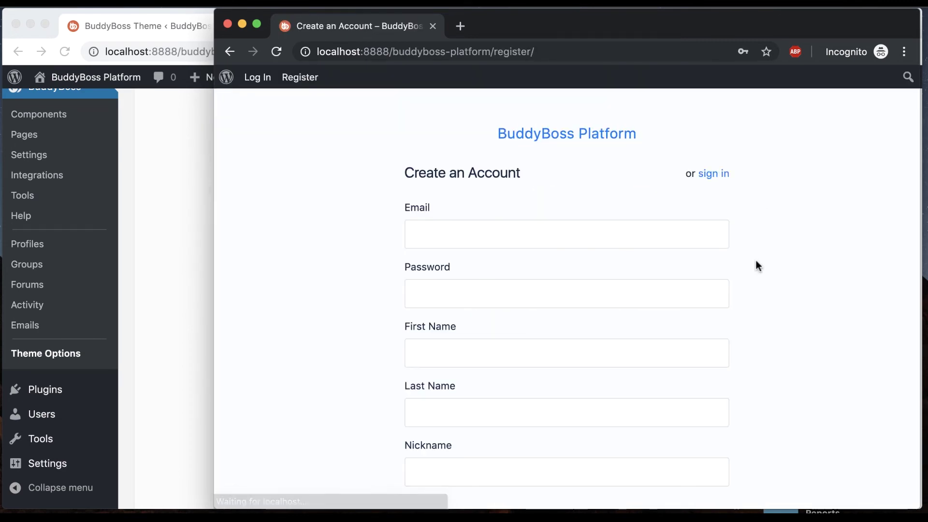
{"action": "scroll", "coordinate": [756, 266], "scroll_direction": "down", "scroll_amount": 2}
{"action": "scroll", "coordinate": [756, 266], "scroll_direction": "up", "scroll_amount": 2}
{"action": "left_click", "coordinate": [706, 185]}
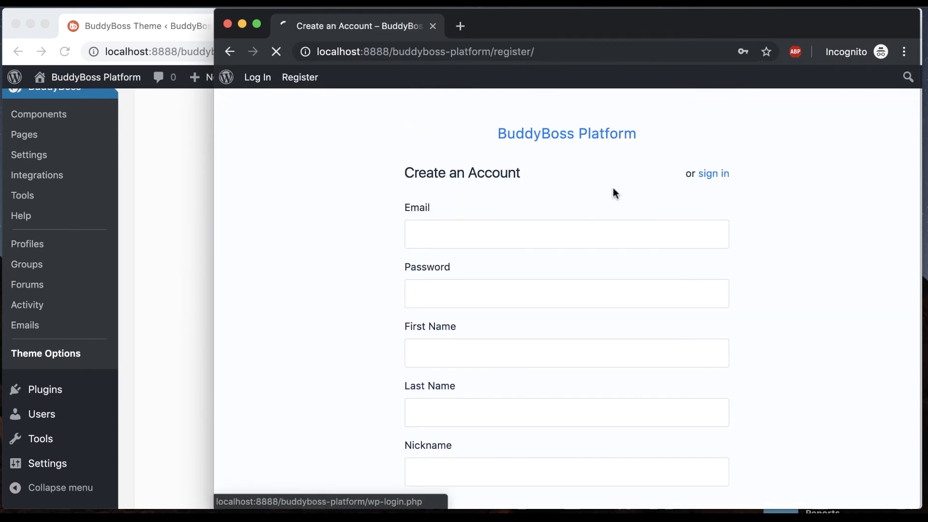
{"action": "left_click", "coordinate": [158, 262]}
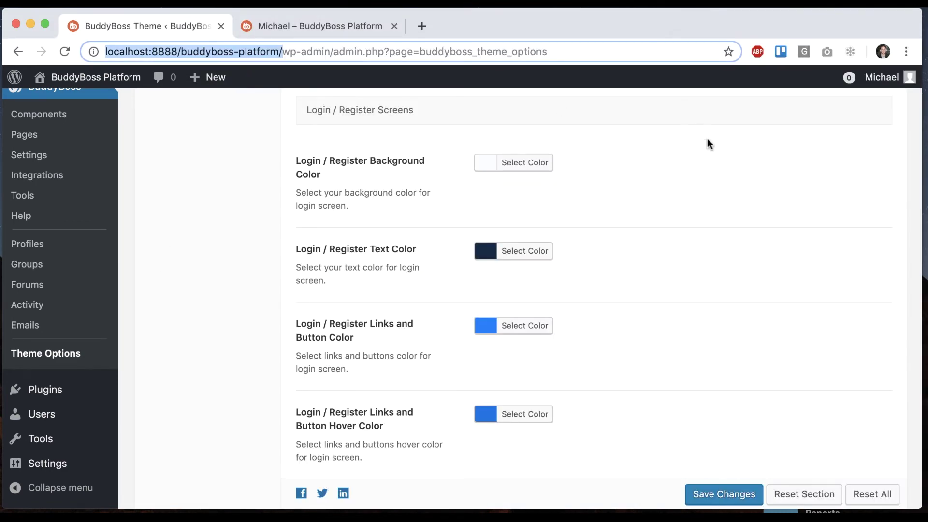
- Go to the Styling section's Login / Register colours and open the Background Color chooser (#FAFBFD)
{"action": "scroll", "coordinate": [242, 266], "scroll_direction": "up", "scroll_amount": 5}
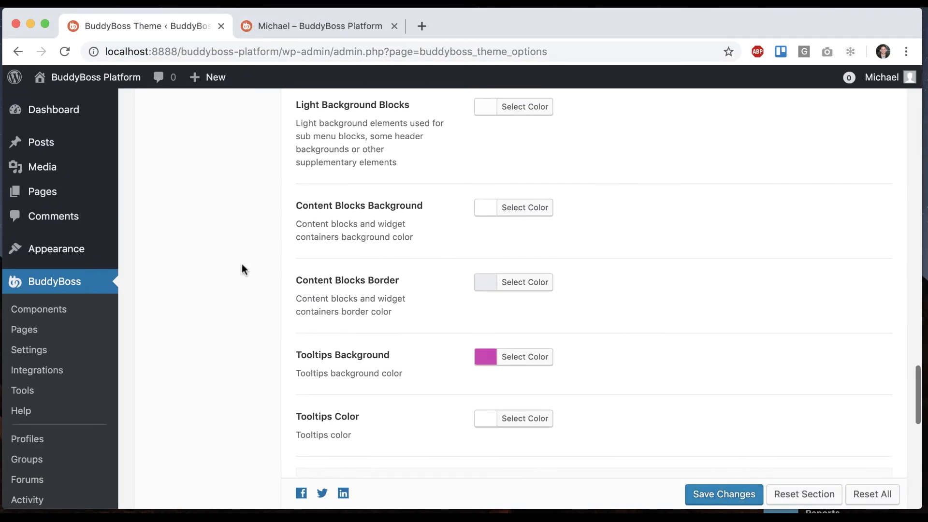
{"action": "scroll", "coordinate": [242, 269], "scroll_direction": "up", "scroll_amount": 10}
{"action": "scroll", "coordinate": [244, 269], "scroll_direction": "down", "scroll_amount": 1}
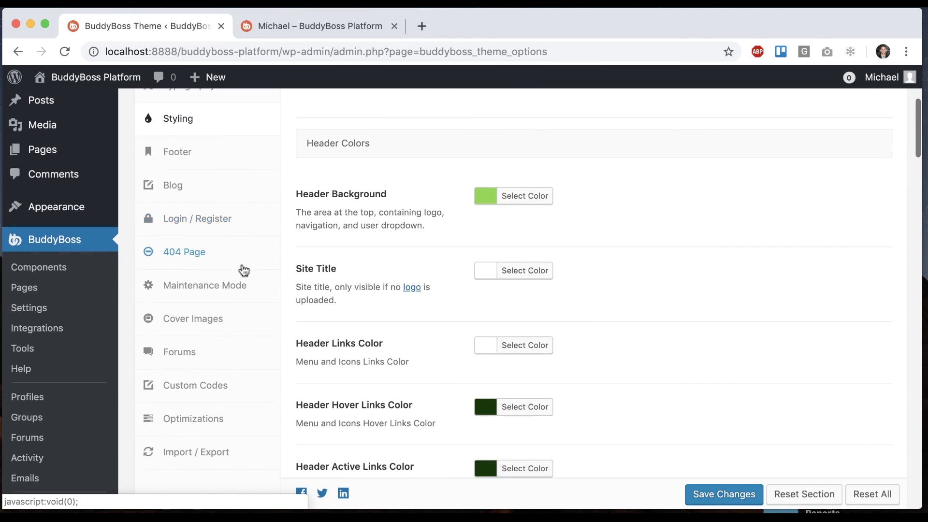
{"action": "left_click", "coordinate": [238, 223]}
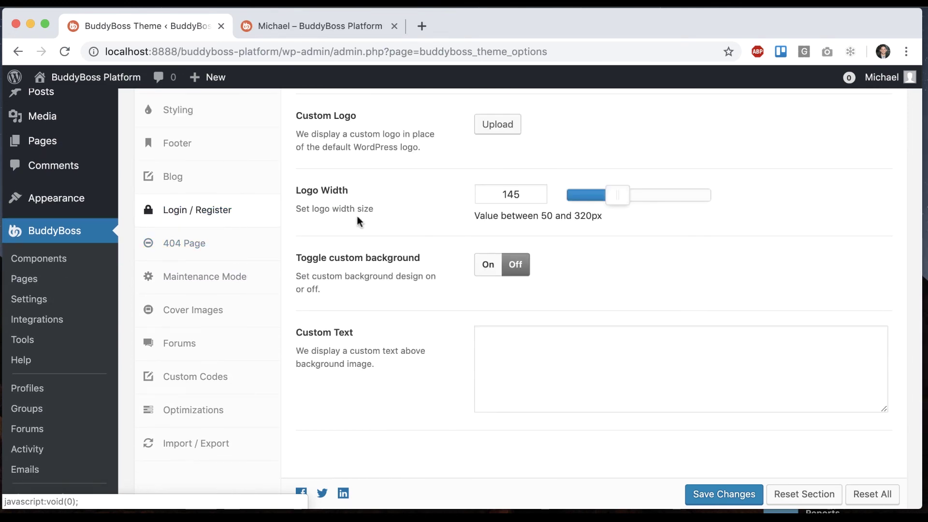
{"action": "scroll", "coordinate": [372, 215], "scroll_direction": "up", "scroll_amount": 5}
{"action": "scroll", "coordinate": [445, 280], "scroll_direction": "down", "scroll_amount": 5}
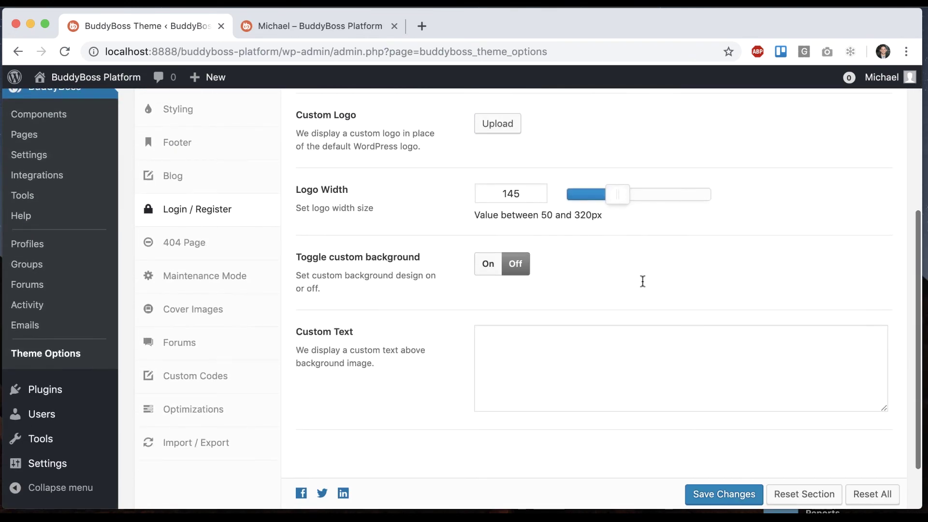
{"action": "scroll", "coordinate": [458, 359], "scroll_direction": "down", "scroll_amount": 1}
{"action": "scroll", "coordinate": [421, 324], "scroll_direction": "up", "scroll_amount": 5}
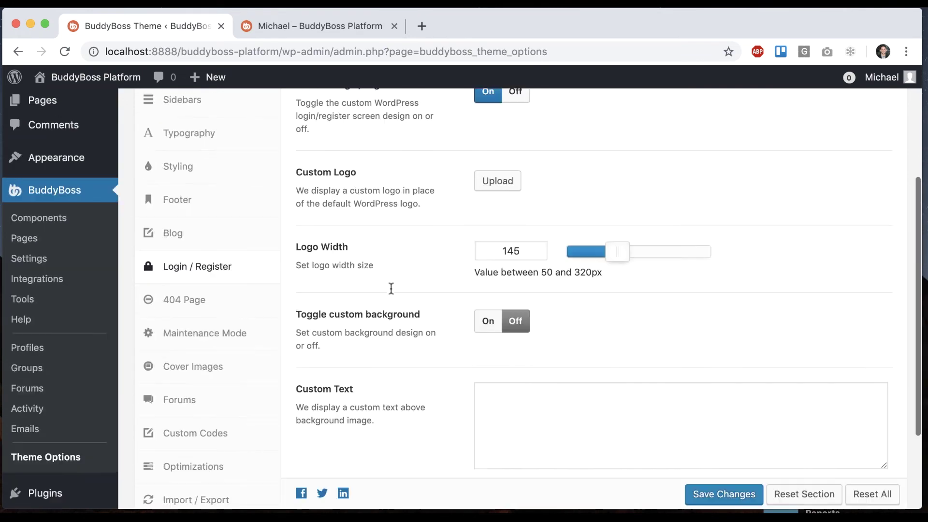
{"action": "left_click", "coordinate": [224, 201]}
{"action": "scroll", "coordinate": [434, 361], "scroll_direction": "down", "scroll_amount": 15}
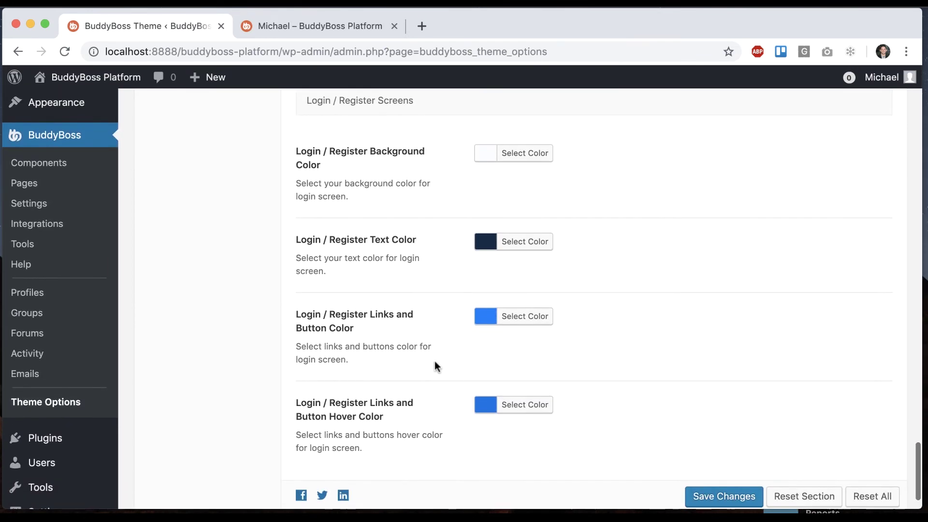
{"action": "left_click", "coordinate": [531, 152]}
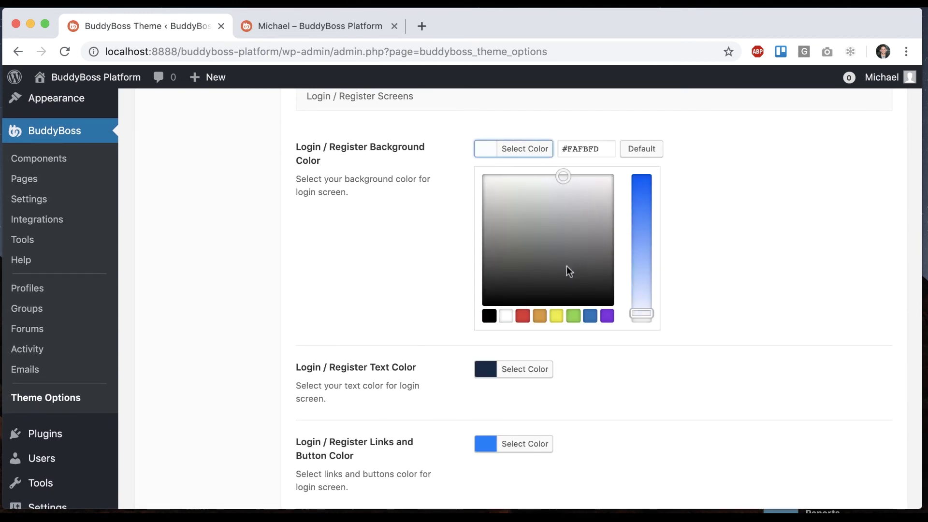
- Make the login/register background green, save, and reload the incognito login page to check
{"action": "left_click", "coordinate": [572, 317]}
{"action": "left_click", "coordinate": [739, 265]}
{"action": "left_click", "coordinate": [721, 492]}
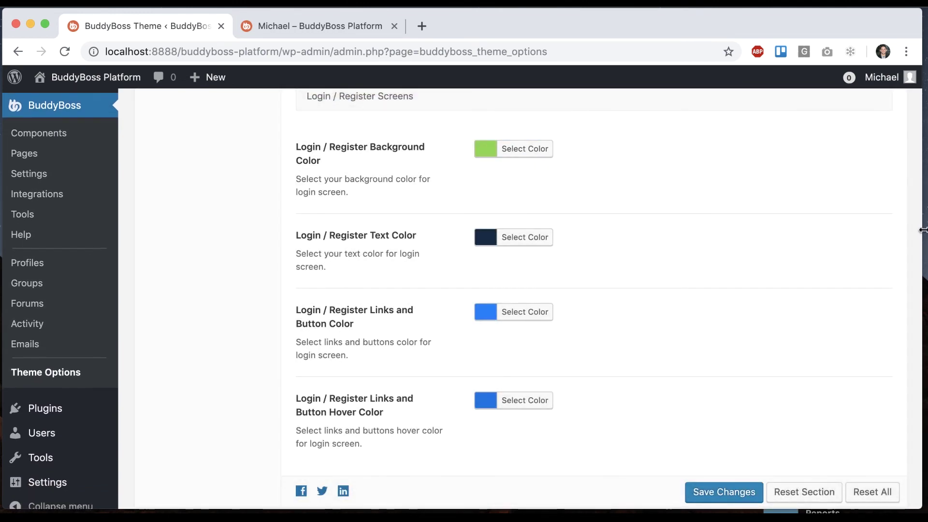
{"action": "left_click_drag", "start_coordinate": [921, 229], "coordinate": [761, 240]}
{"action": "left_click", "coordinate": [816, 215]}
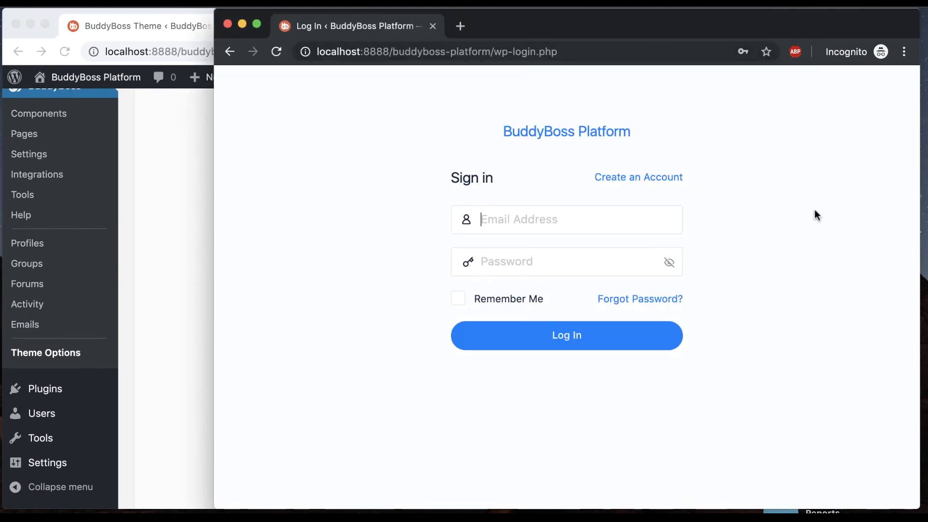
{"action": "left_click", "coordinate": [277, 51]}
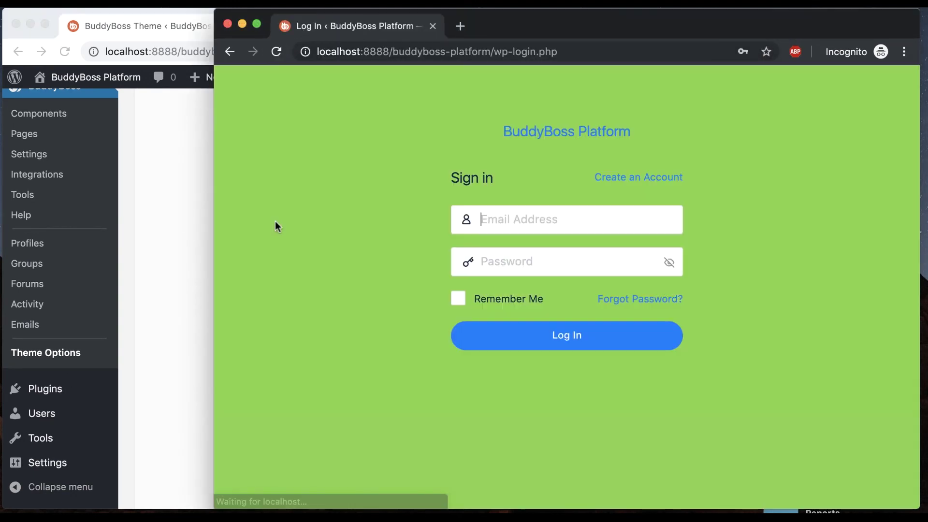
{"action": "left_click", "coordinate": [124, 246]}
- Set the login/register text colour to pinkish red
{"action": "left_click", "coordinate": [481, 251]}
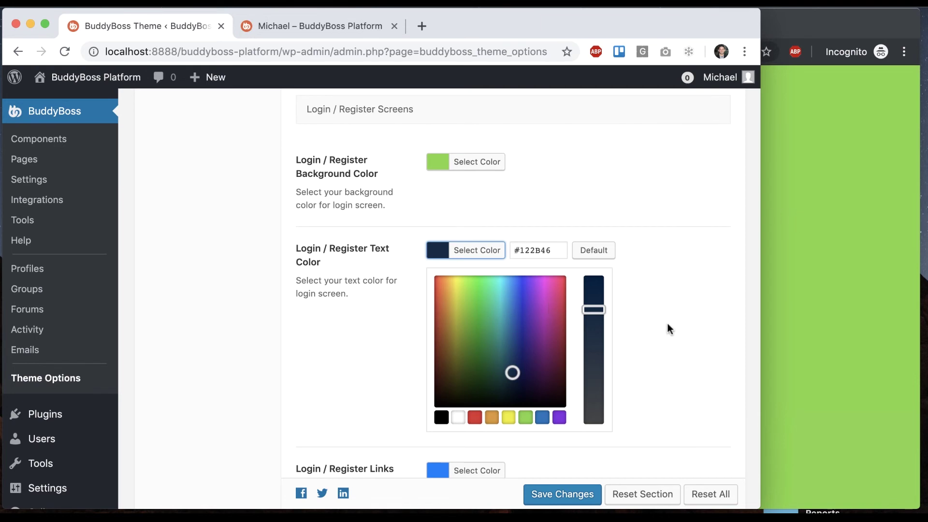
{"action": "left_click_drag", "start_coordinate": [565, 312], "coordinate": [558, 304]}
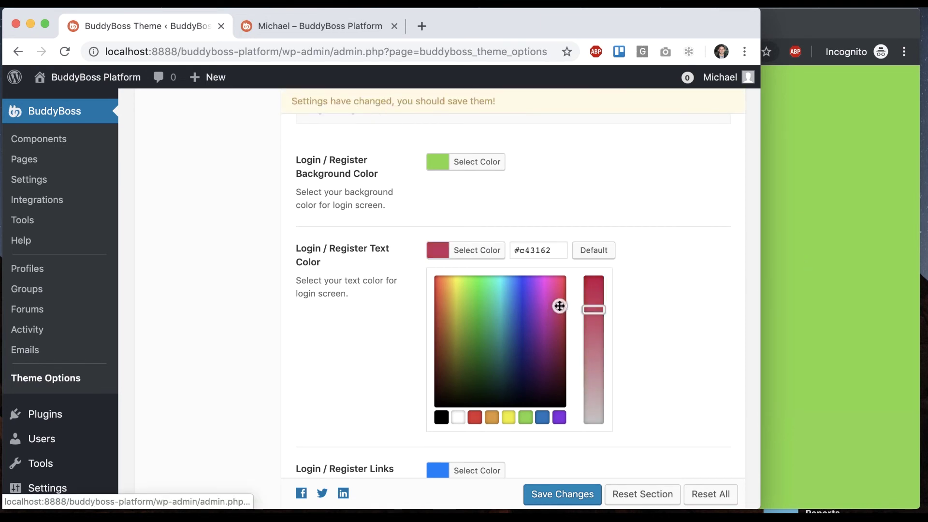
{"action": "left_click", "coordinate": [648, 260]}
{"action": "scroll", "coordinate": [648, 259], "scroll_direction": "down", "scroll_amount": 3}
- Set links, buttons and hover colour to olive-yellow #a8b700 and save
{"action": "left_click", "coordinate": [469, 250]}
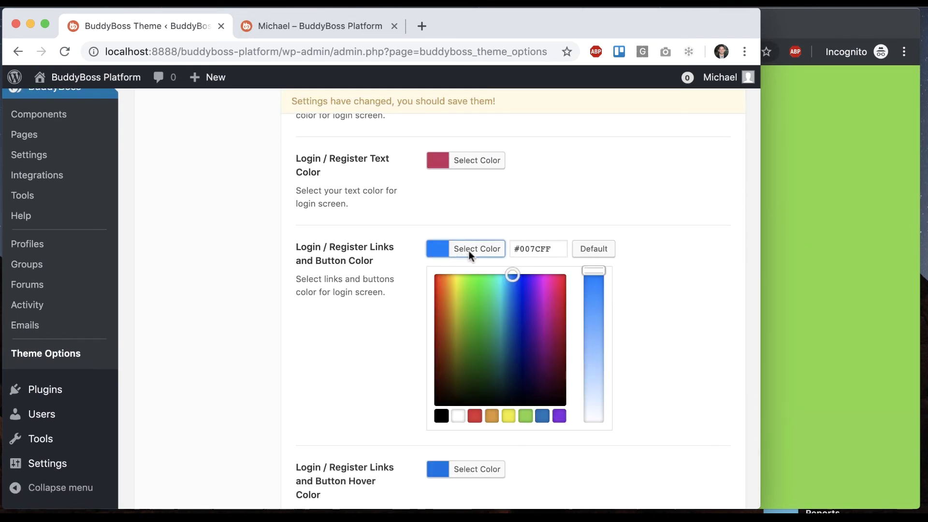
{"action": "left_click", "coordinate": [524, 325]}
{"action": "left_click", "coordinate": [469, 321]}
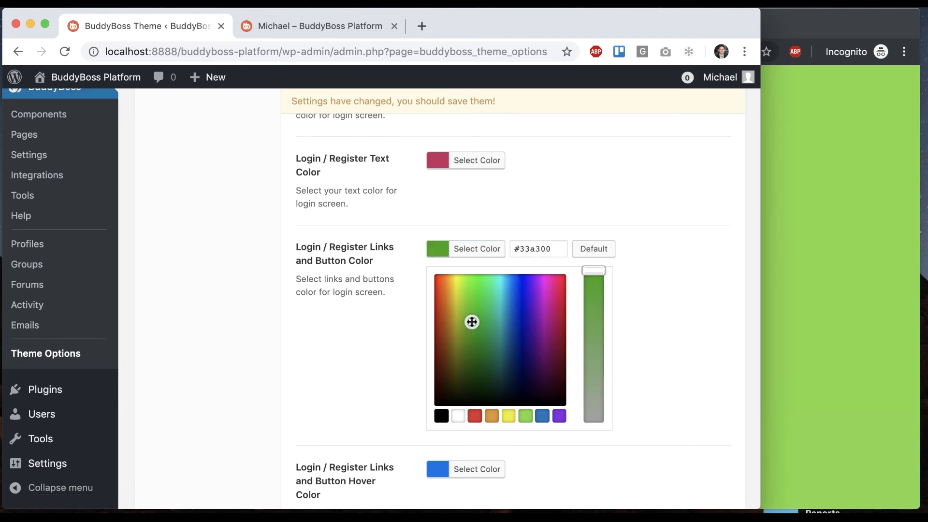
{"action": "left_click_drag", "start_coordinate": [466, 322], "coordinate": [454, 311]}
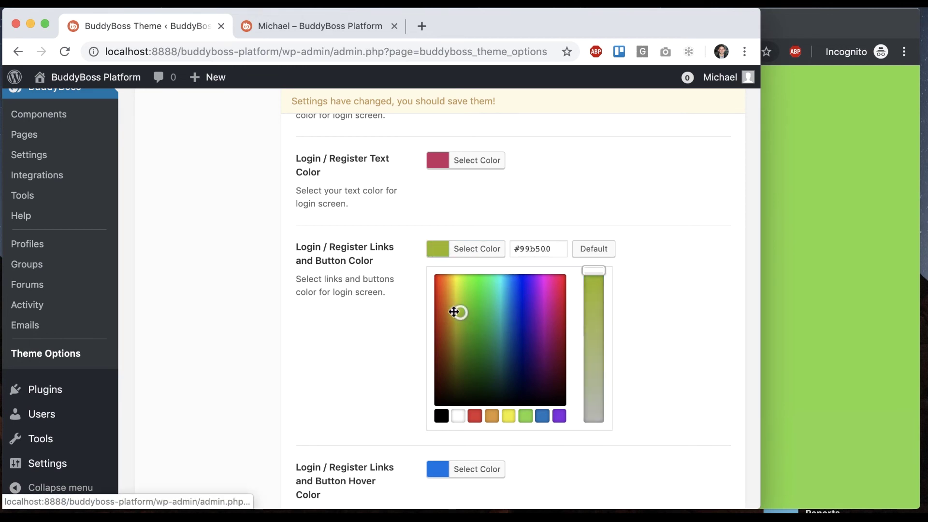
{"action": "double_click", "coordinate": [523, 249]}
{"action": "left_click", "coordinate": [491, 341]}
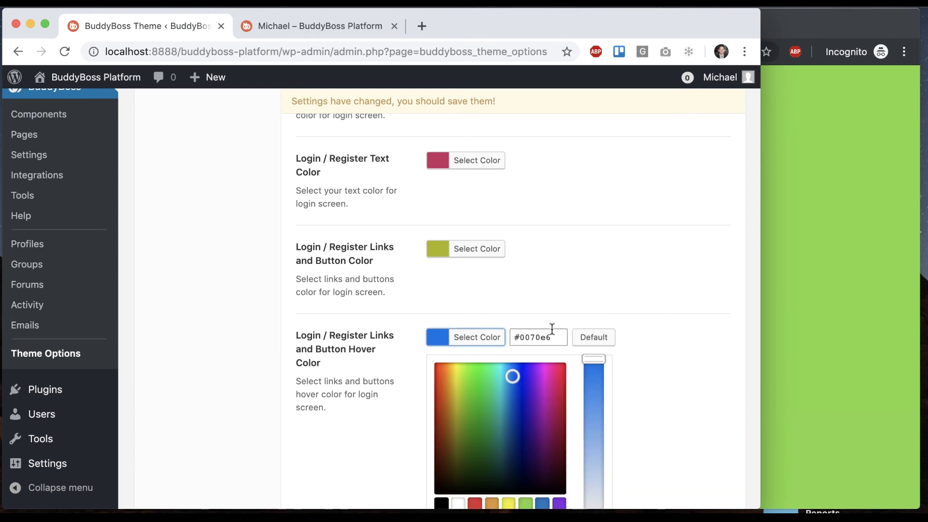
{"action": "left_click", "coordinate": [593, 289]}
{"action": "left_click", "coordinate": [568, 454]}
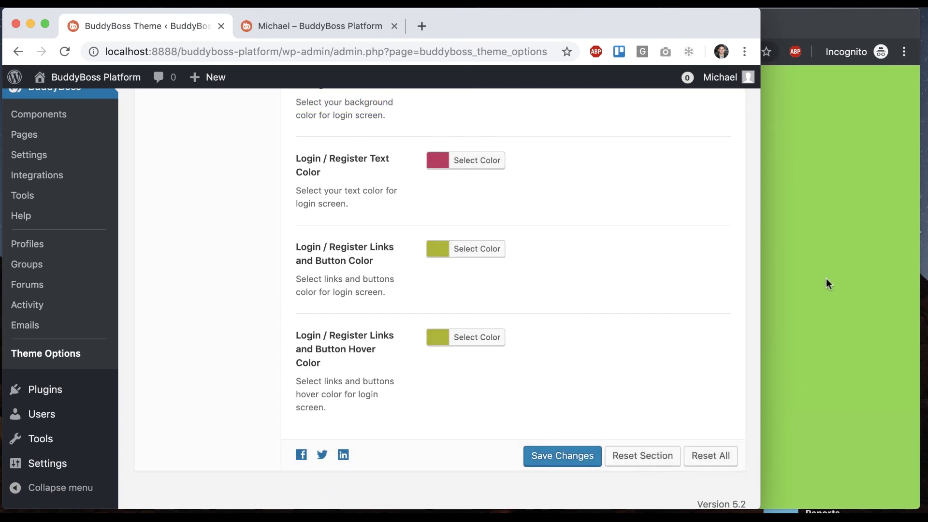
{"action": "left_click", "coordinate": [826, 284]}
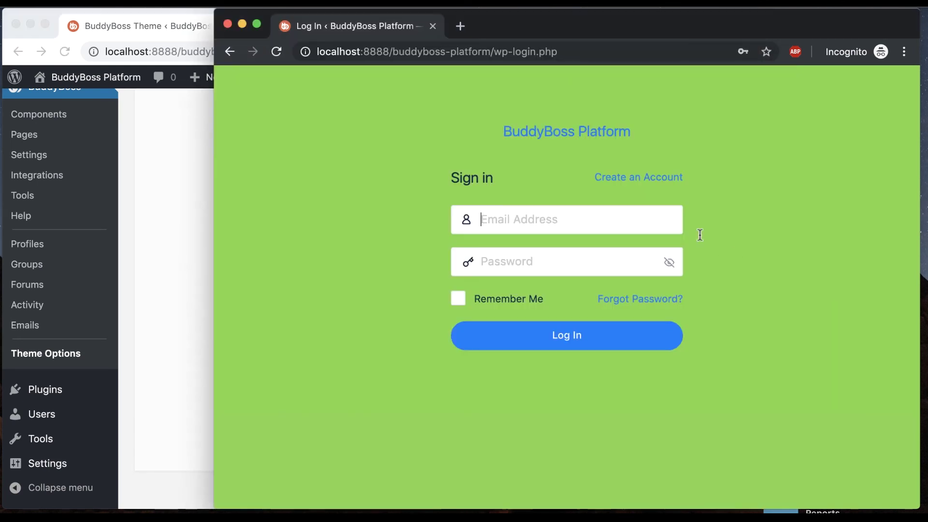
- Review the registration page's green background, crimson labels and olive links, then return to Theme Options
{"action": "left_click", "coordinate": [645, 179]}
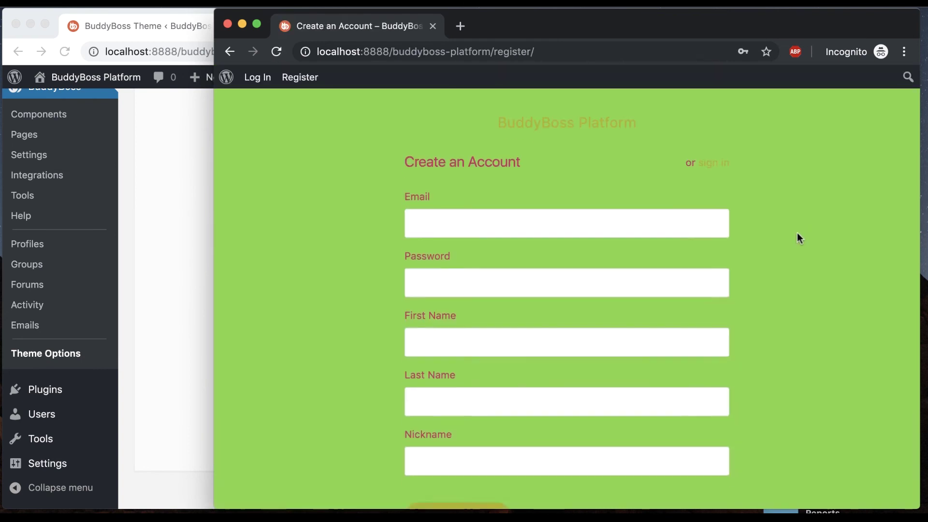
{"action": "left_click", "coordinate": [164, 249]}
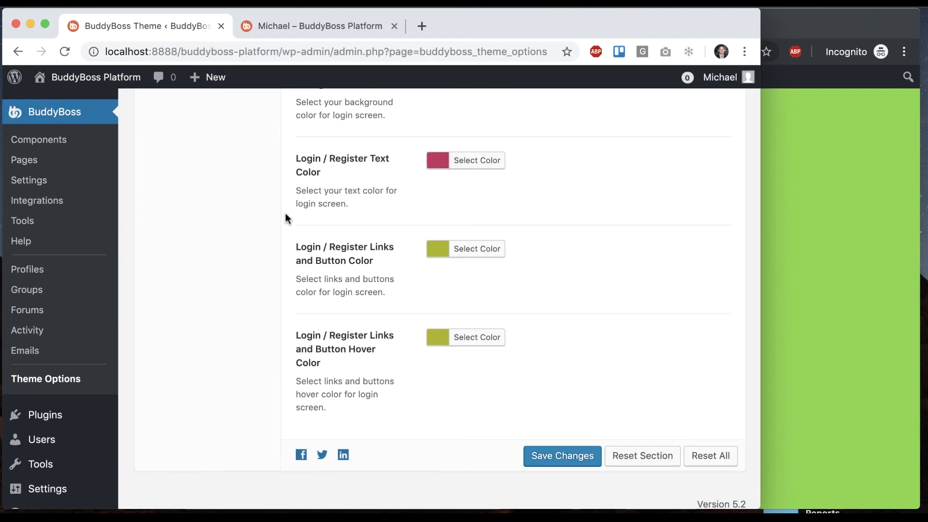
{"action": "left_click", "coordinate": [858, 146]}
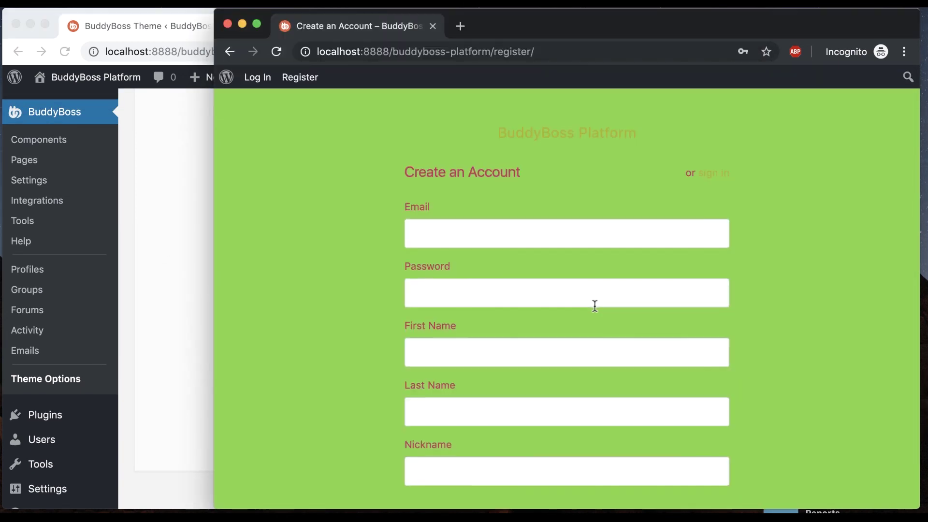
{"action": "scroll", "coordinate": [594, 305], "scroll_direction": "down", "scroll_amount": 3}
{"action": "scroll", "coordinate": [556, 368], "scroll_direction": "up", "scroll_amount": 3}
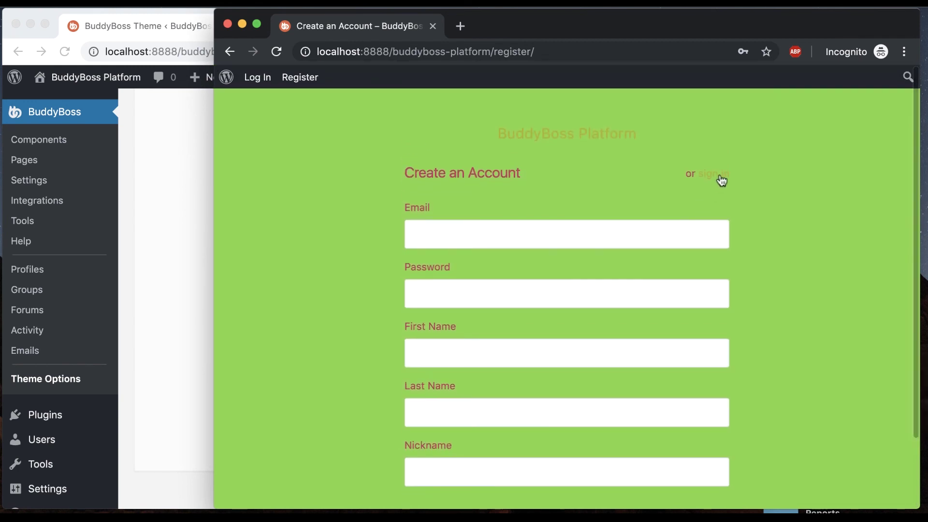
{"action": "left_click", "coordinate": [145, 273]}
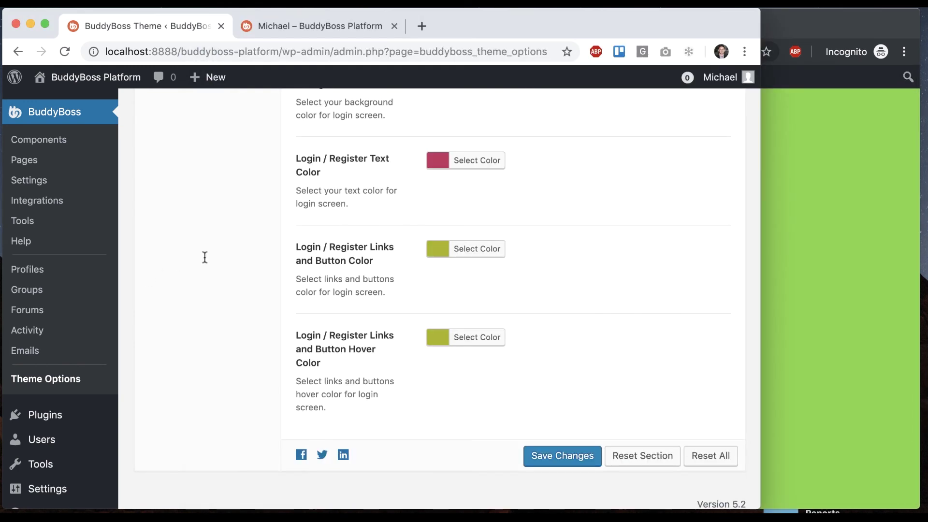
{"action": "scroll", "coordinate": [216, 225], "scroll_direction": "up", "scroll_amount": 4}
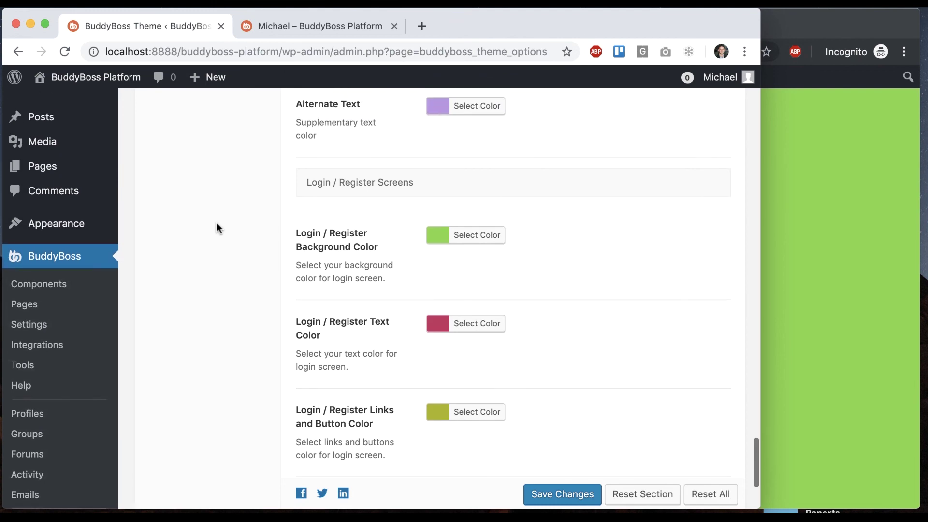
- Open the Customizer's Styling panel from Appearance > Customize
{"action": "mouse_move", "coordinate": [108, 223]}
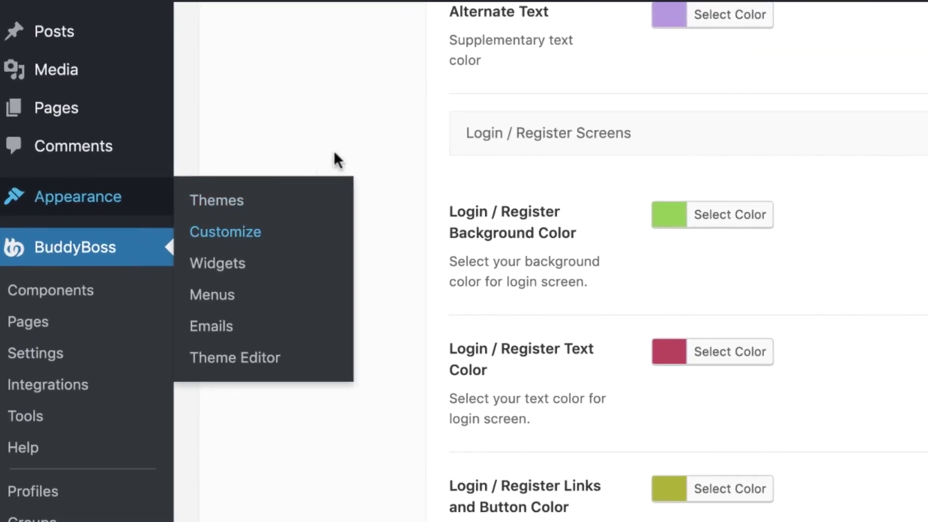
{"action": "left_click", "coordinate": [225, 231]}
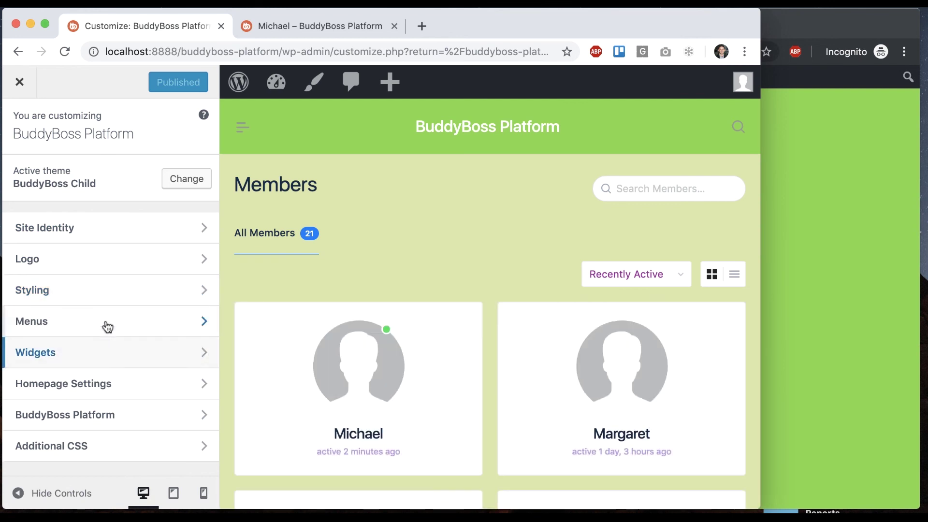
{"action": "left_click", "coordinate": [115, 301]}
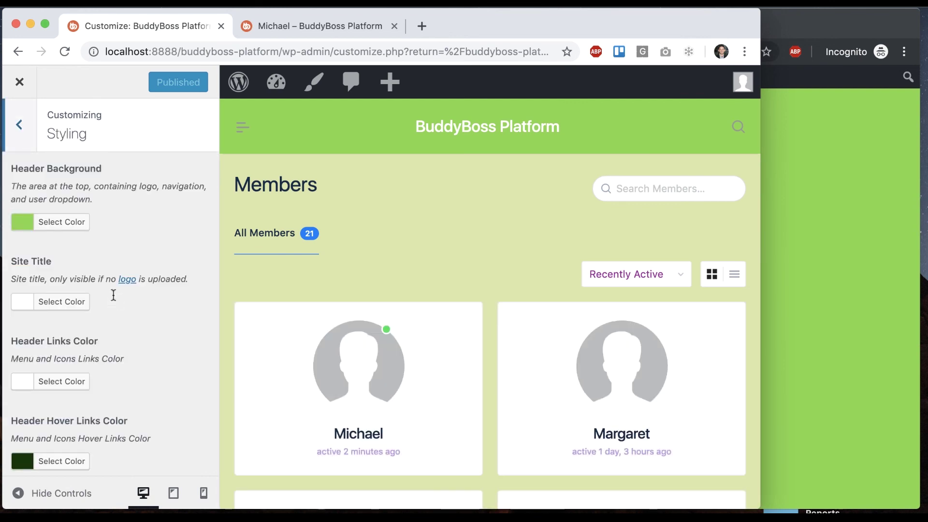
- Scroll the Styling panel to the green, crimson and olive Login / Register colour controls
{"action": "scroll", "coordinate": [159, 343], "scroll_direction": "down", "scroll_amount": 15}
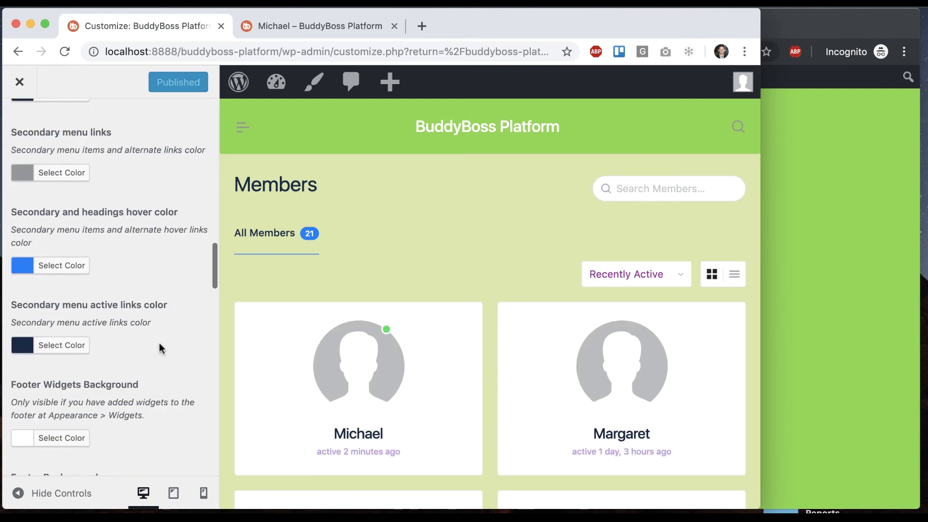
{"action": "scroll", "coordinate": [159, 344], "scroll_direction": "up", "scroll_amount": 15}
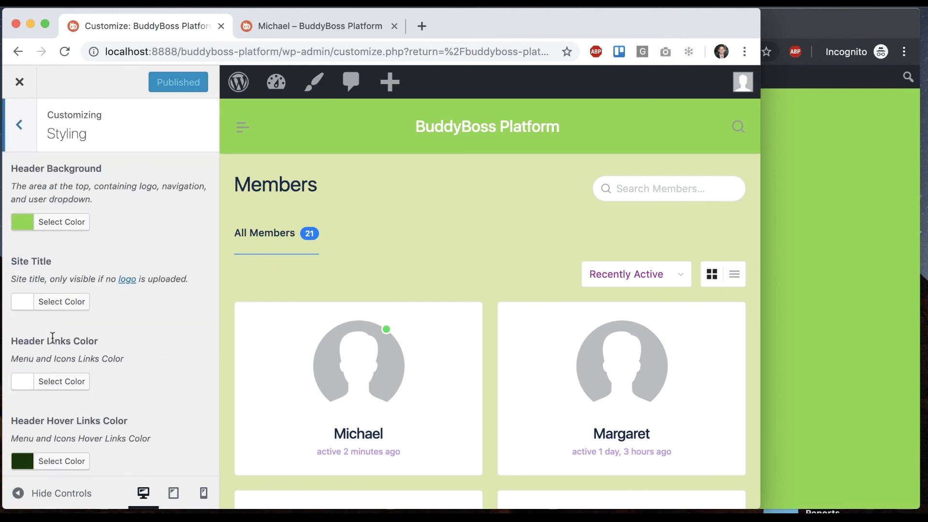
{"action": "scroll", "coordinate": [213, 309], "scroll_direction": "down", "scroll_amount": 20}
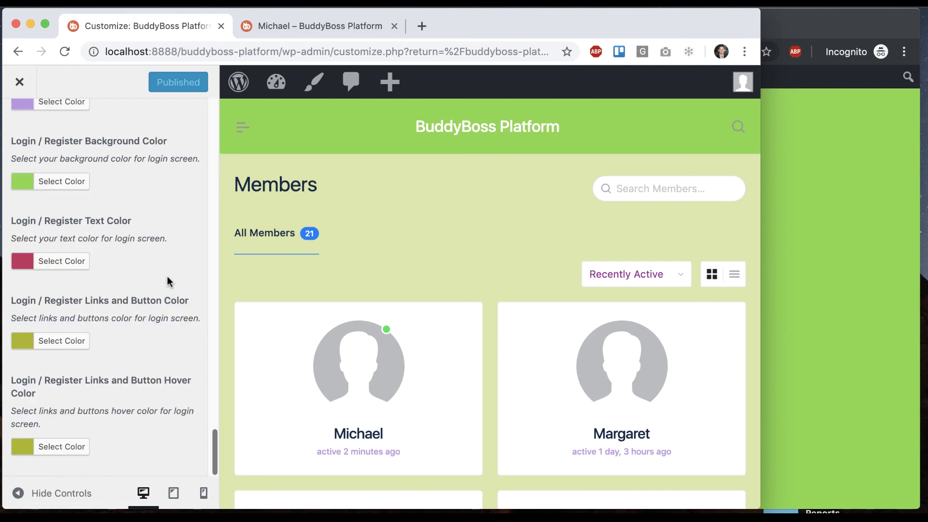
{"action": "scroll", "coordinate": [167, 277], "scroll_direction": "up", "scroll_amount": 15}
{"action": "scroll", "coordinate": [167, 276], "scroll_direction": "down", "scroll_amount": 10}
{"action": "scroll", "coordinate": [166, 276], "scroll_direction": "down", "scroll_amount": 3}
{"action": "scroll", "coordinate": [169, 278], "scroll_direction": "up", "scroll_amount": 15}
{"action": "scroll", "coordinate": [118, 291], "scroll_direction": "down", "scroll_amount": 3}
{"action": "scroll", "coordinate": [181, 189], "scroll_direction": "down", "scroll_amount": 20}
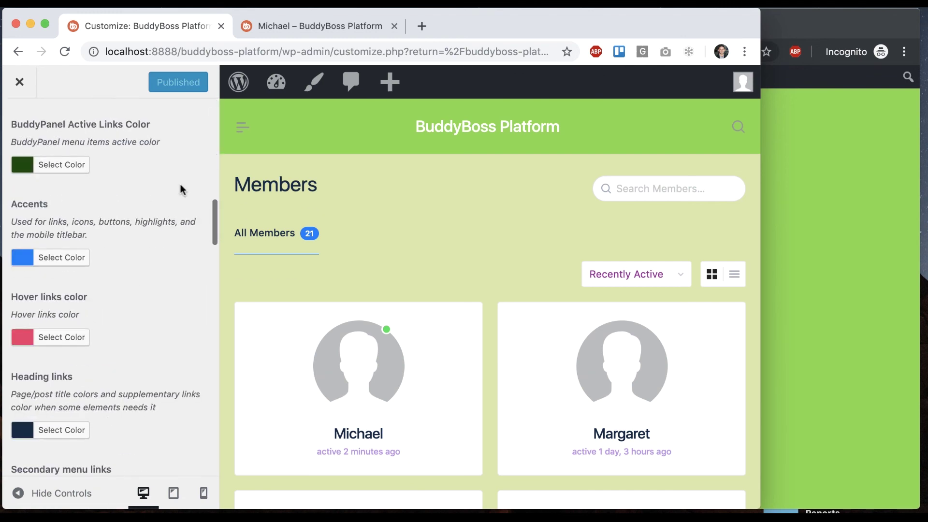